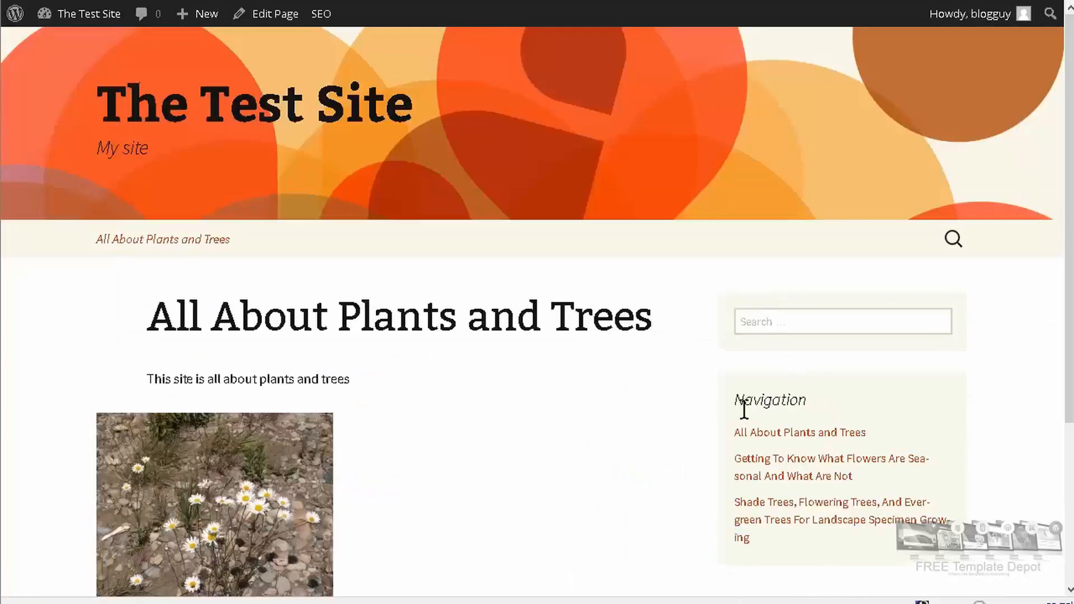
scroll(648, 358, down, 4)
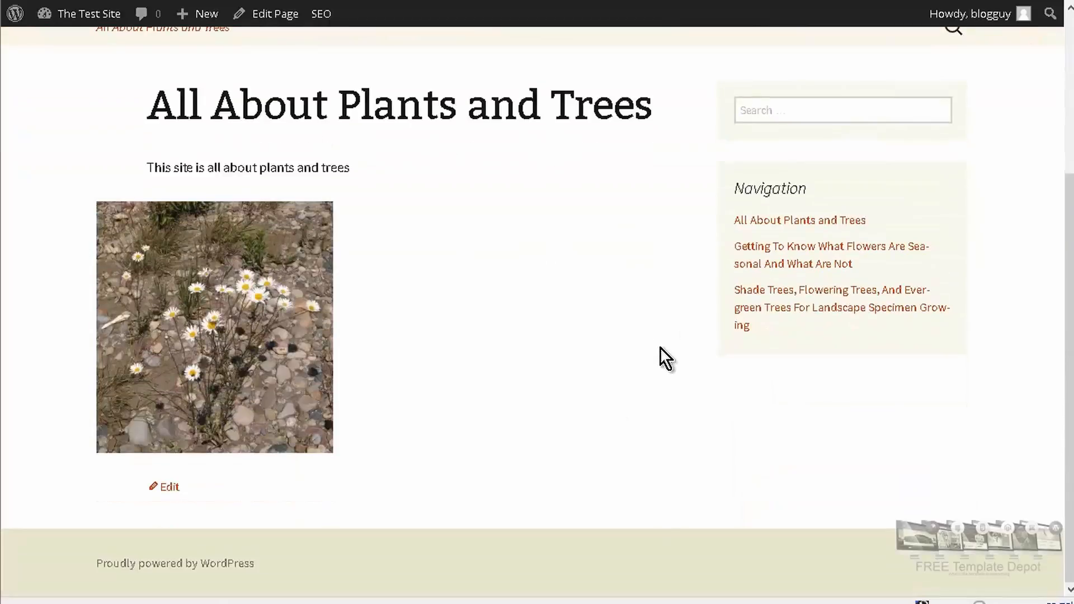
scroll(719, 317, up, 4)
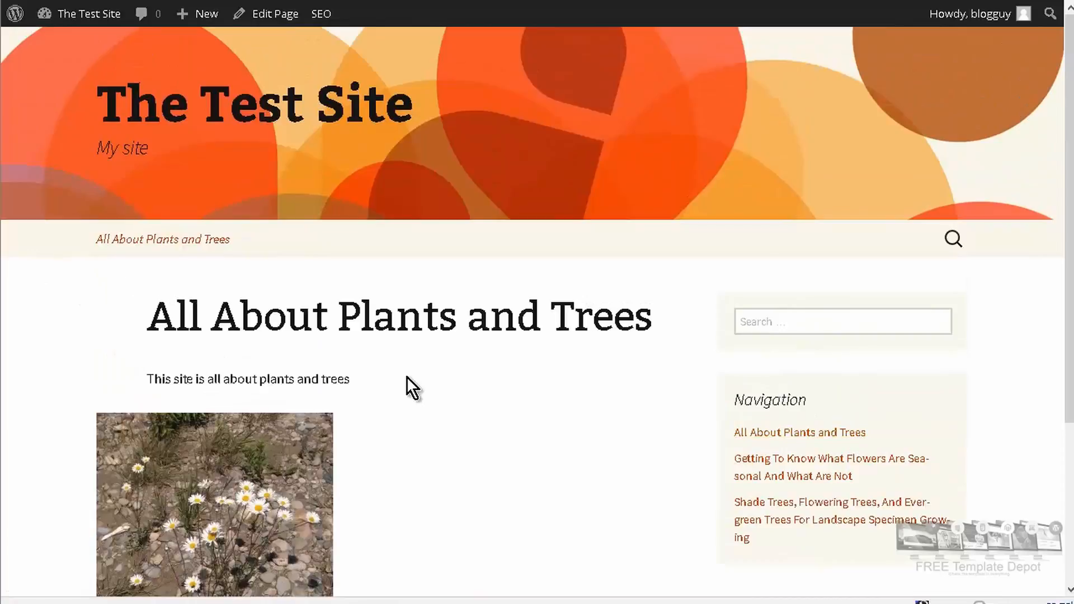
scroll(448, 374, down, 4)
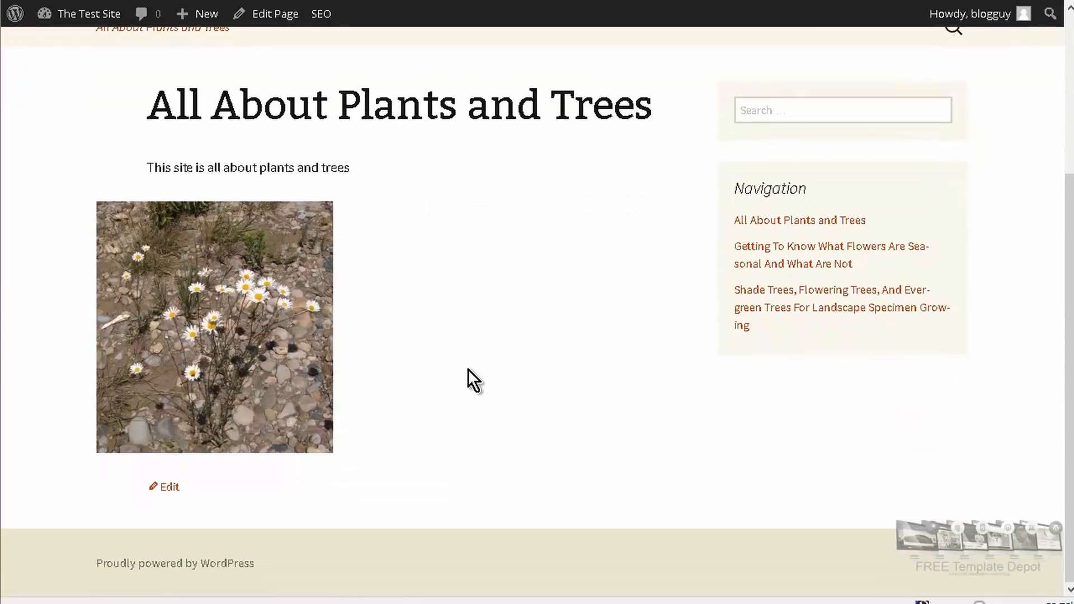
scroll(529, 402, up, 4)
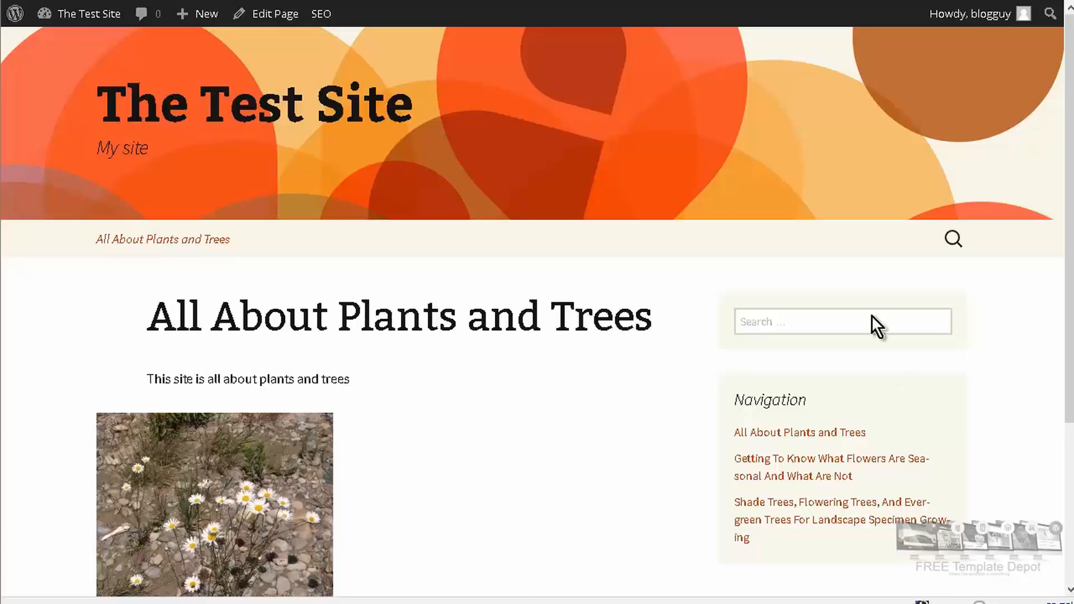
Open the site's dashboard and create a new page titled "Get This Now"
mouse_move(76, 18)
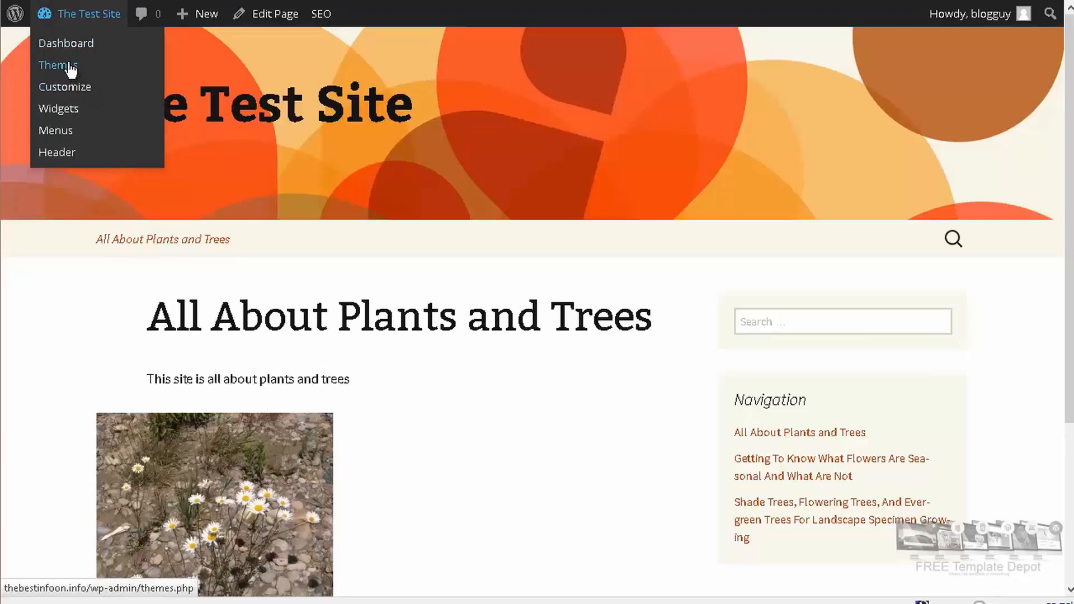
click(163, 95)
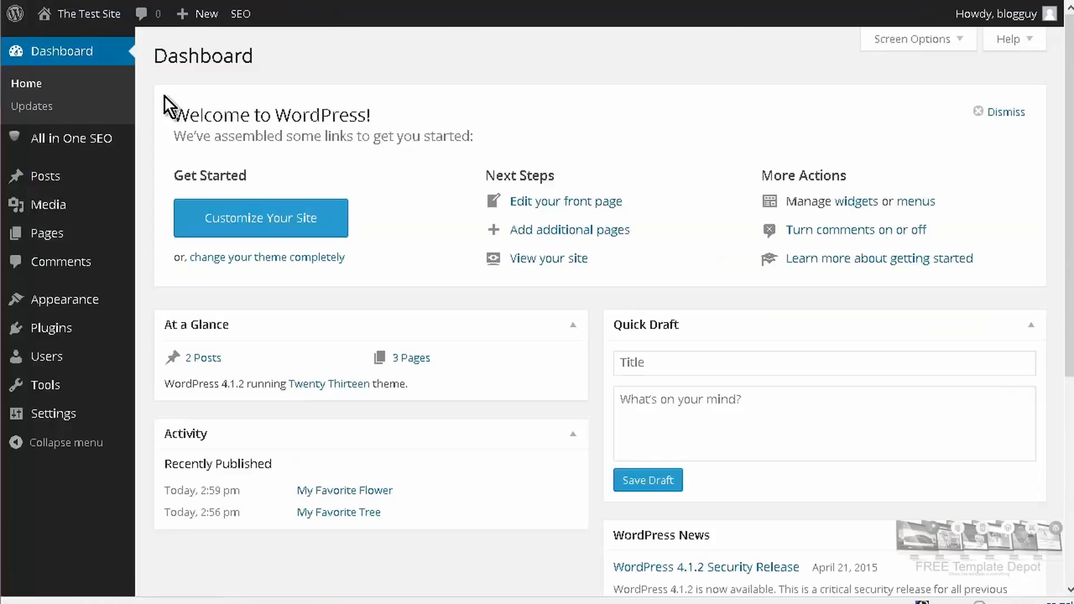
mouse_move(61, 238)
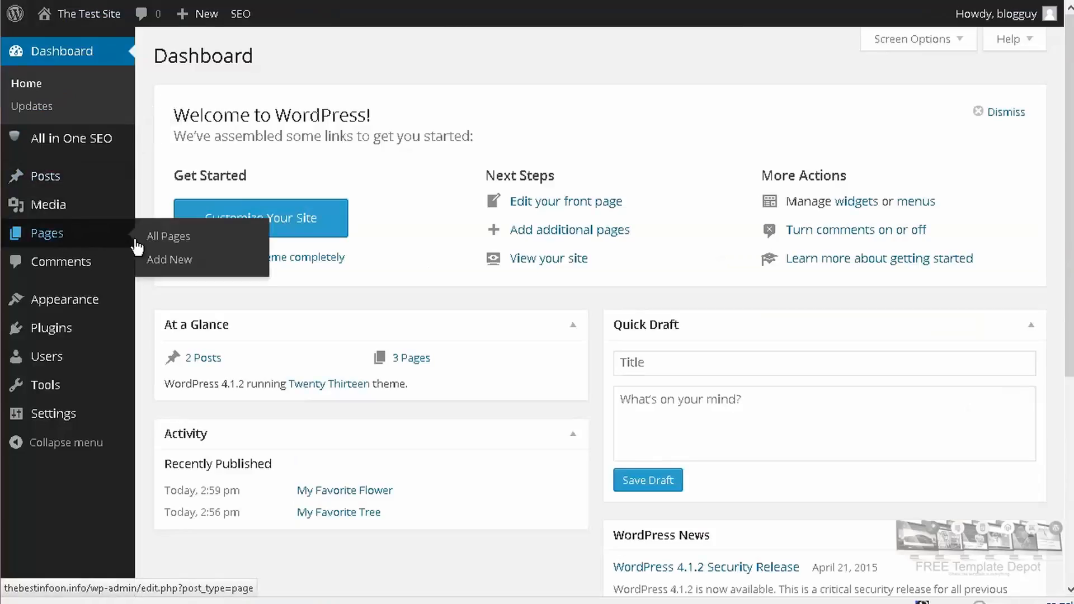
click(167, 240)
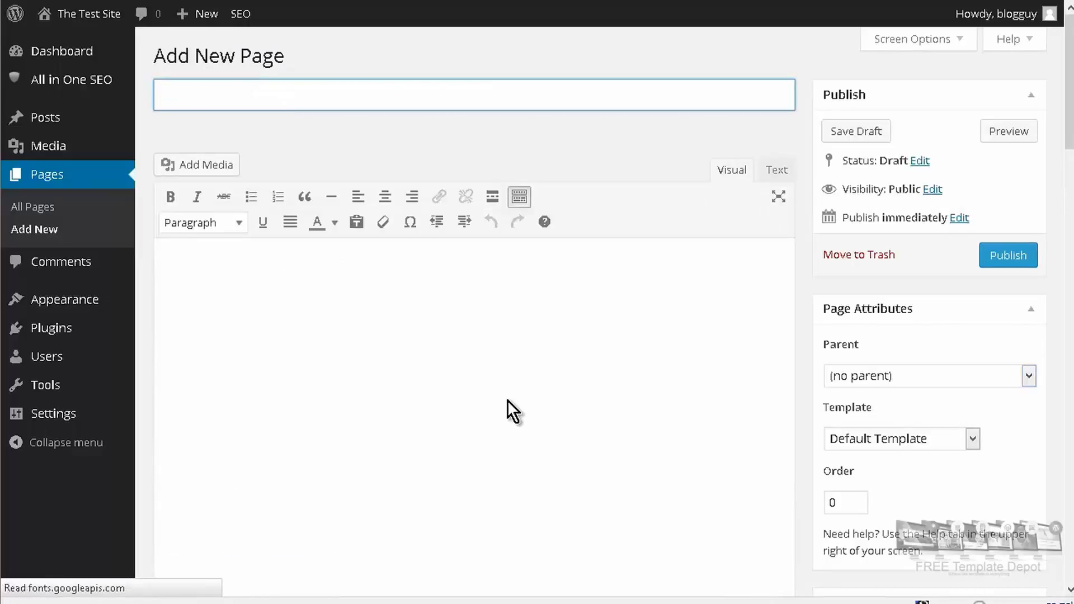
text(Get This )
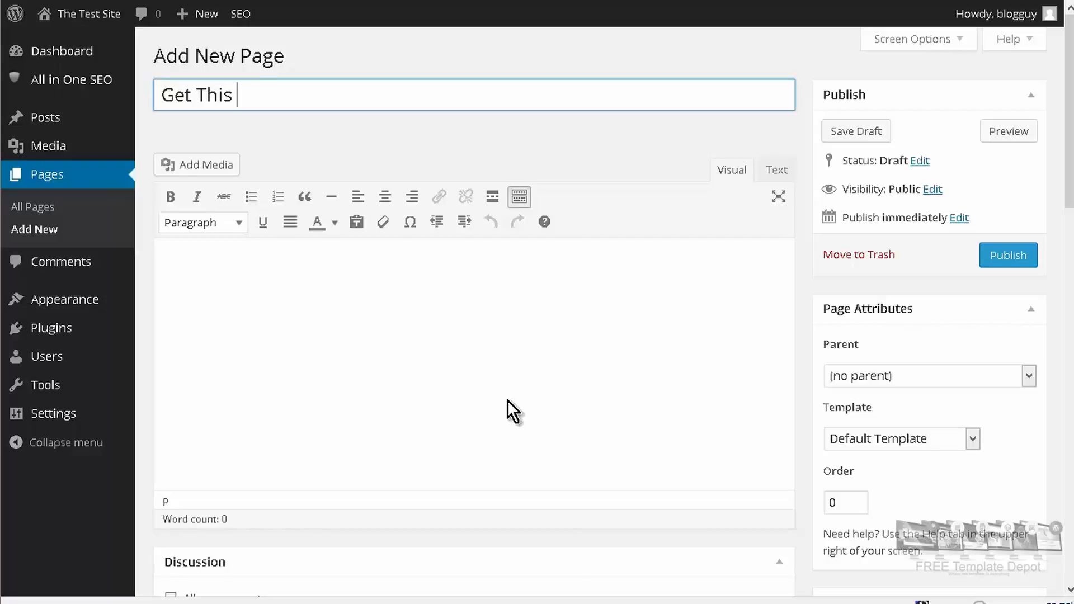
text(Now)
Insert the wild daisies image from the Media Library into the page body and align it left
click(350, 291)
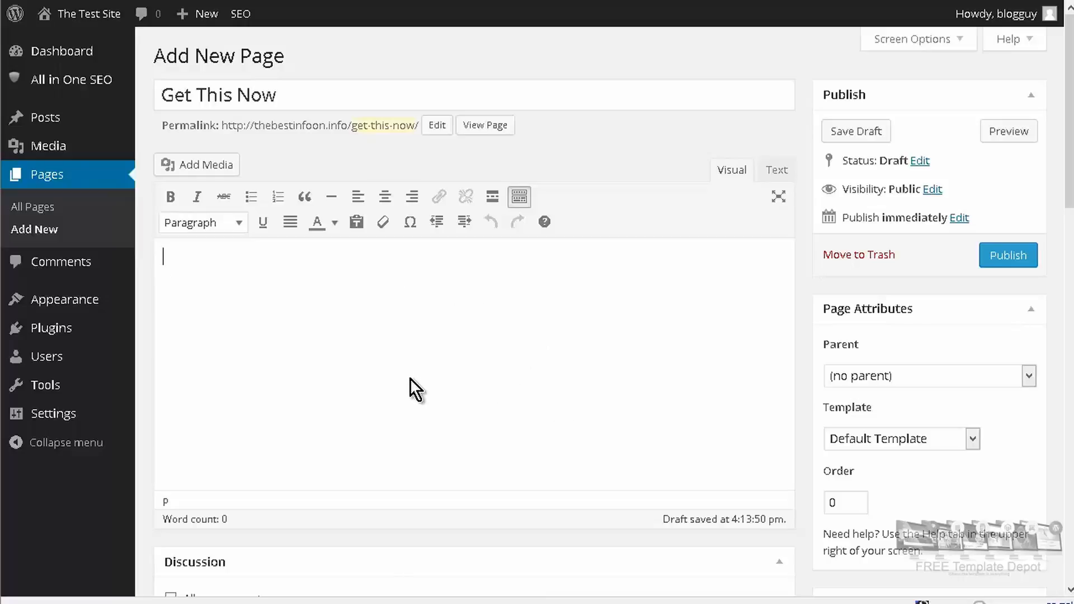
click(199, 167)
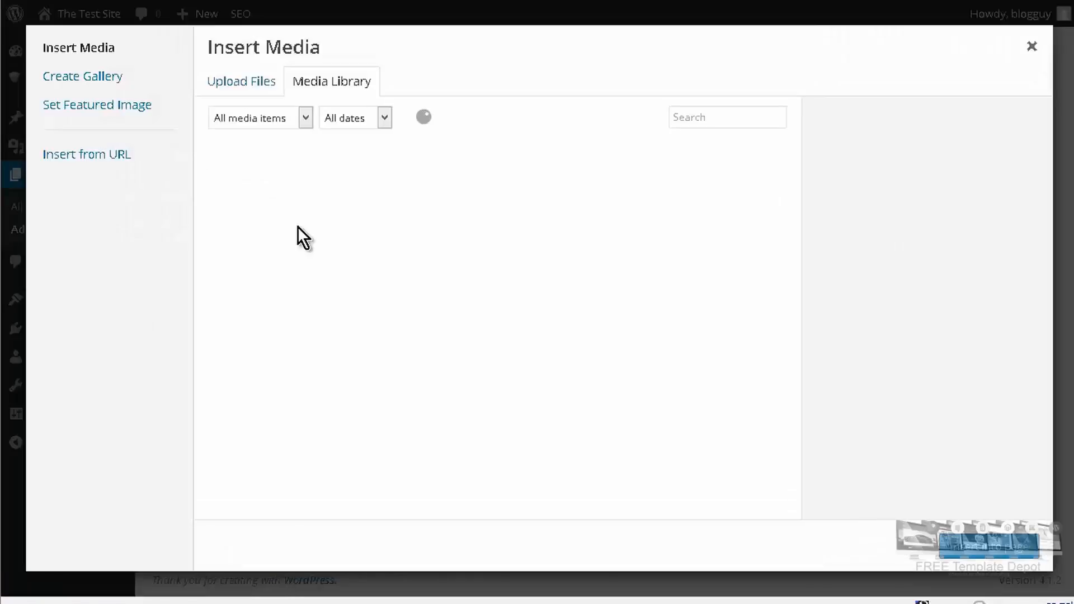
click(245, 204)
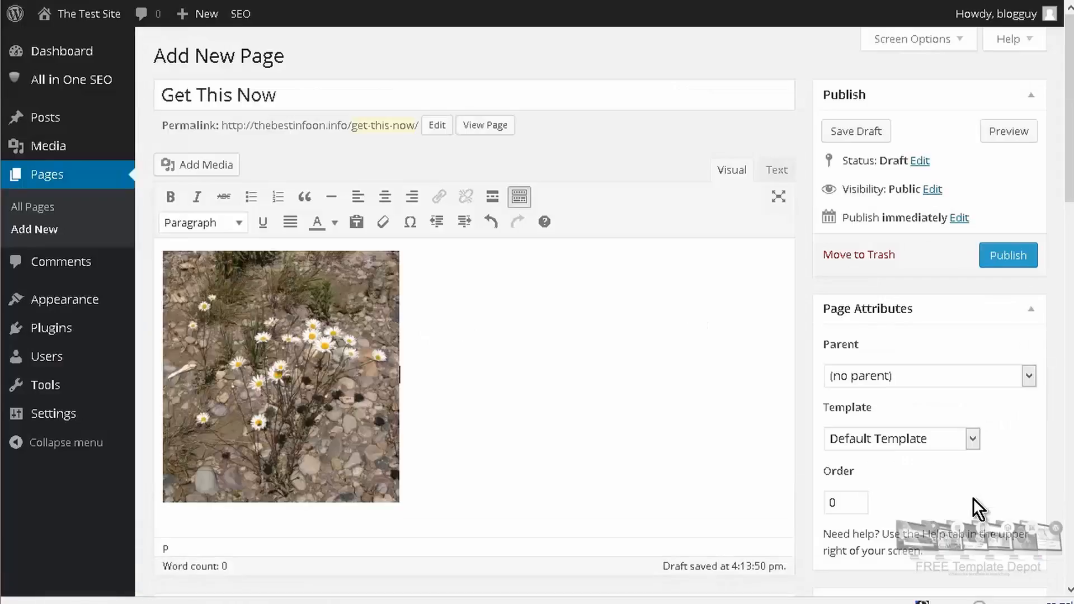
click(301, 375)
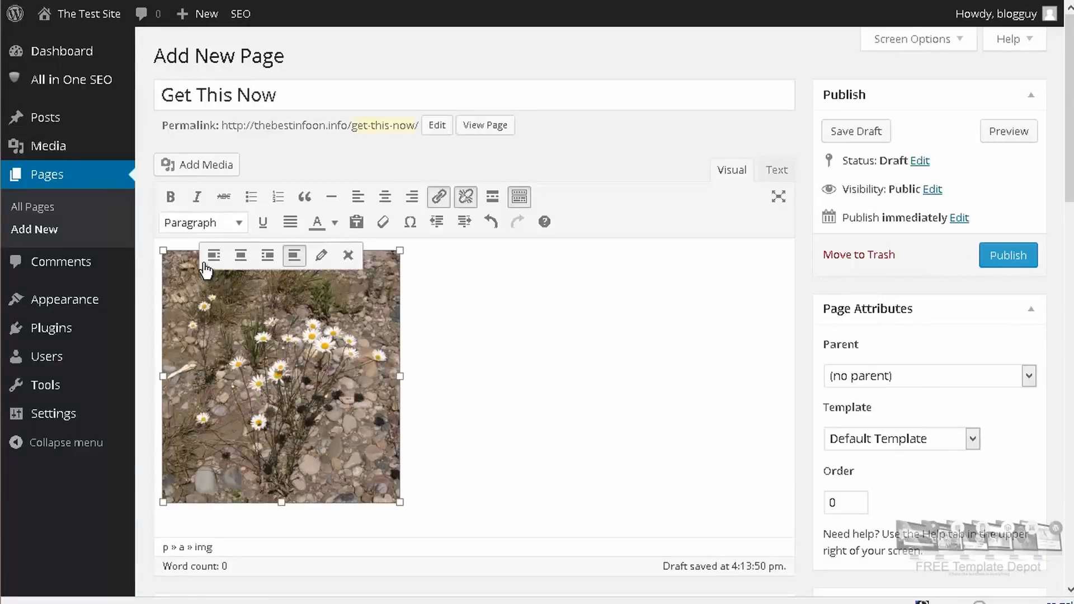
click(213, 257)
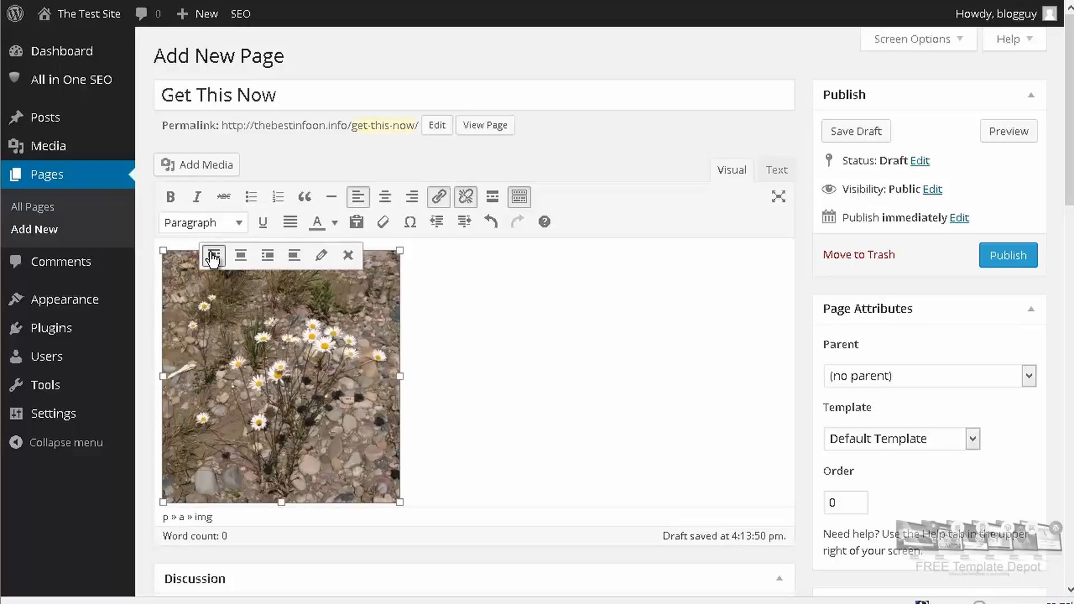
Add the line "New and Improved!" beside the daisies image and start a new line below it
click(444, 264)
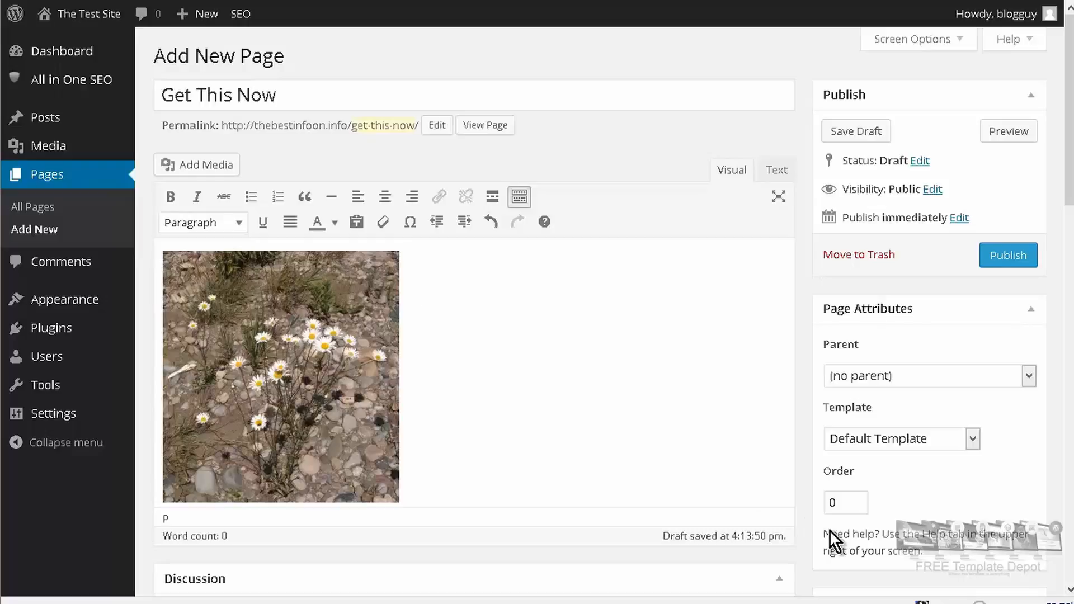
text(New and Improved)
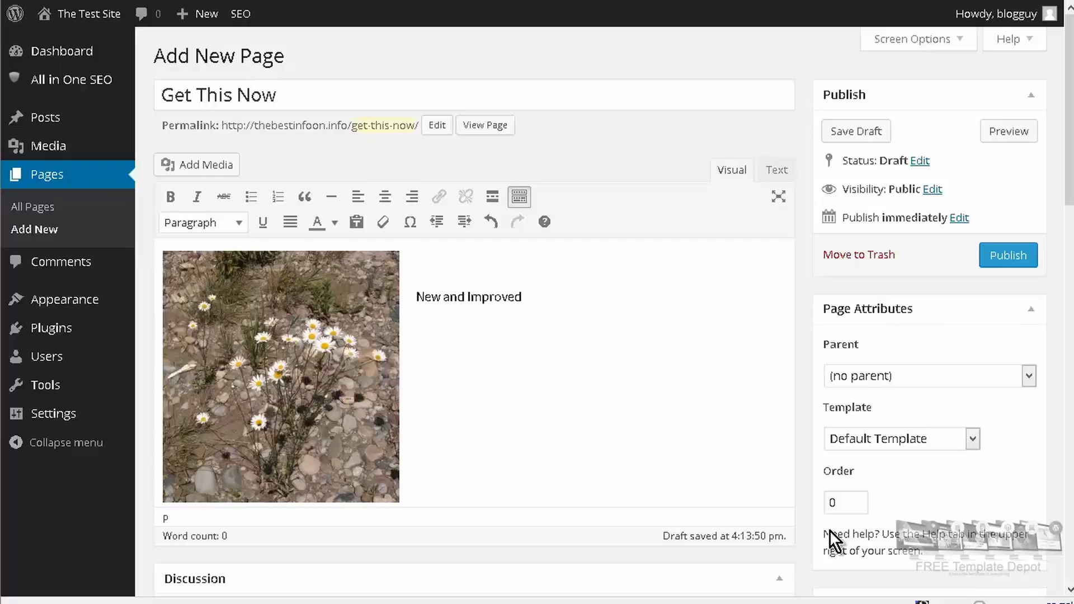
text(!)
key(Return)
Try Heading 1 and Heading 3 on the "New and Improved!" line and return it to Paragraph format
drag(414, 295, 559, 299)
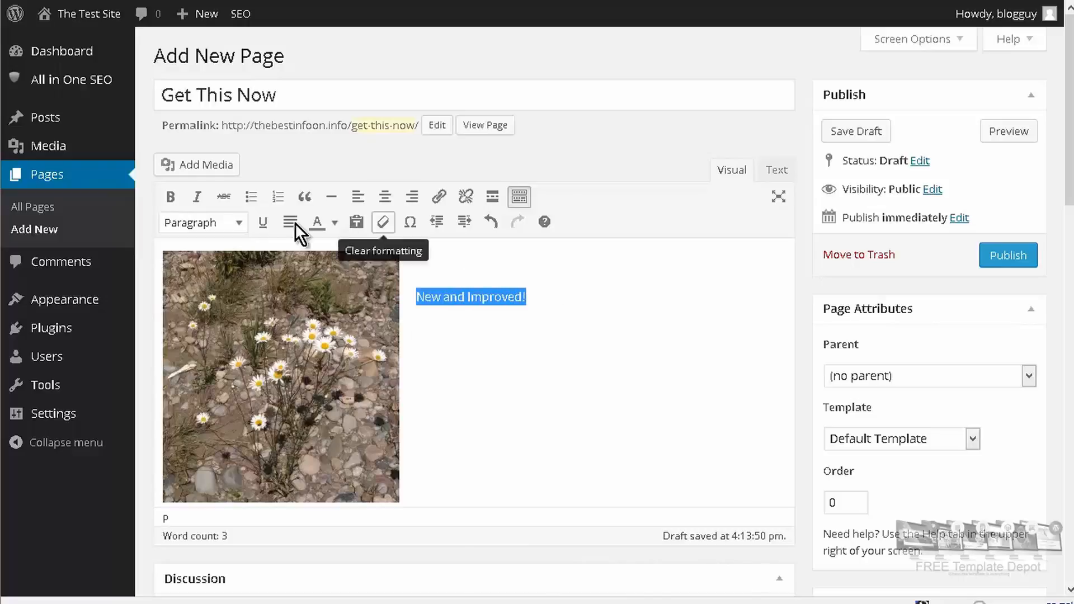
click(241, 222)
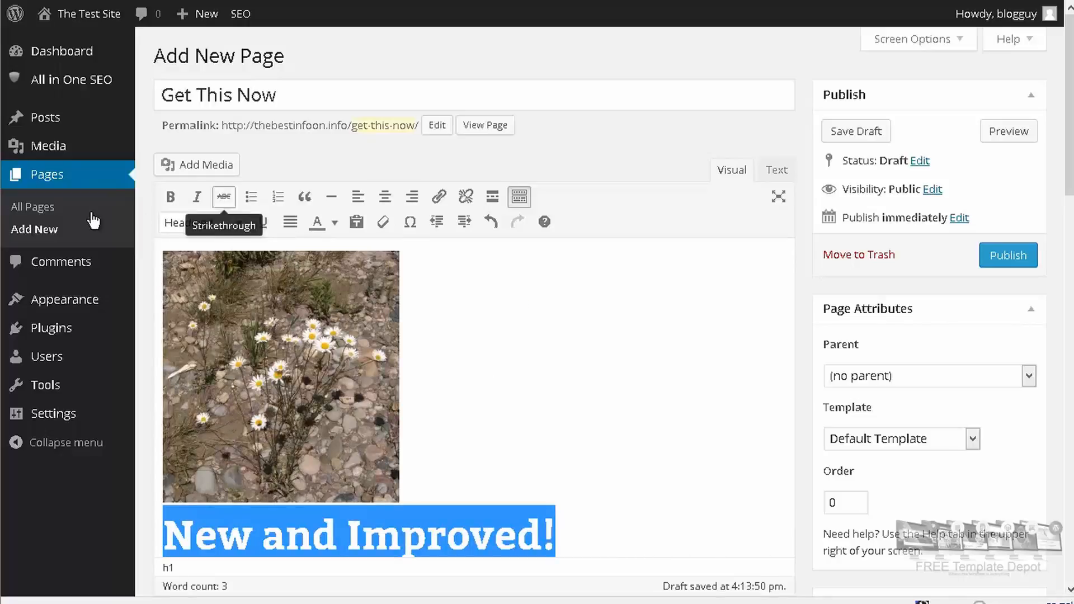
click(240, 224)
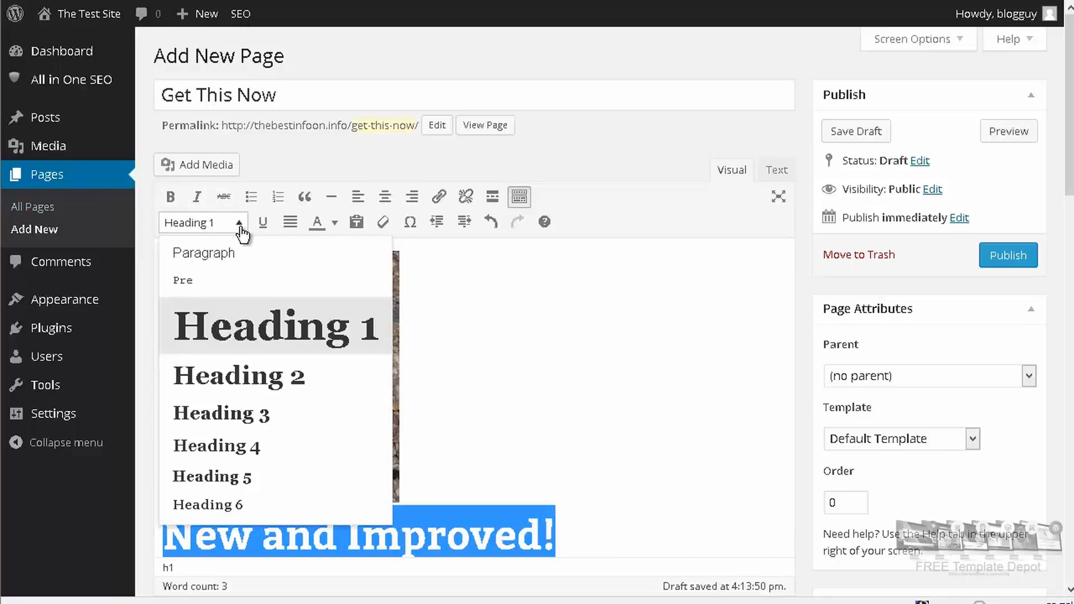
click(251, 417)
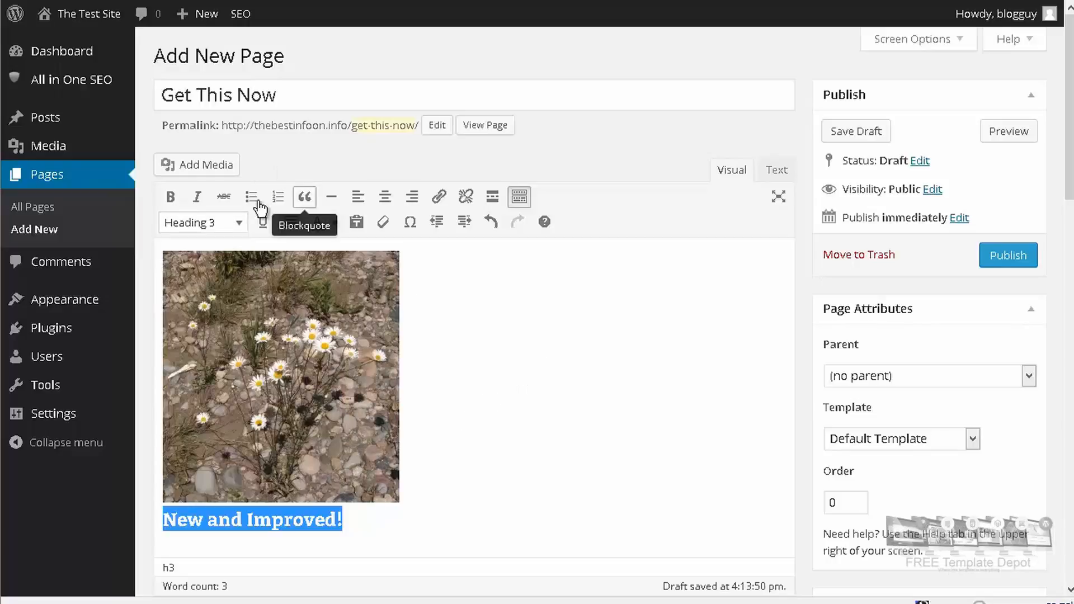
click(240, 223)
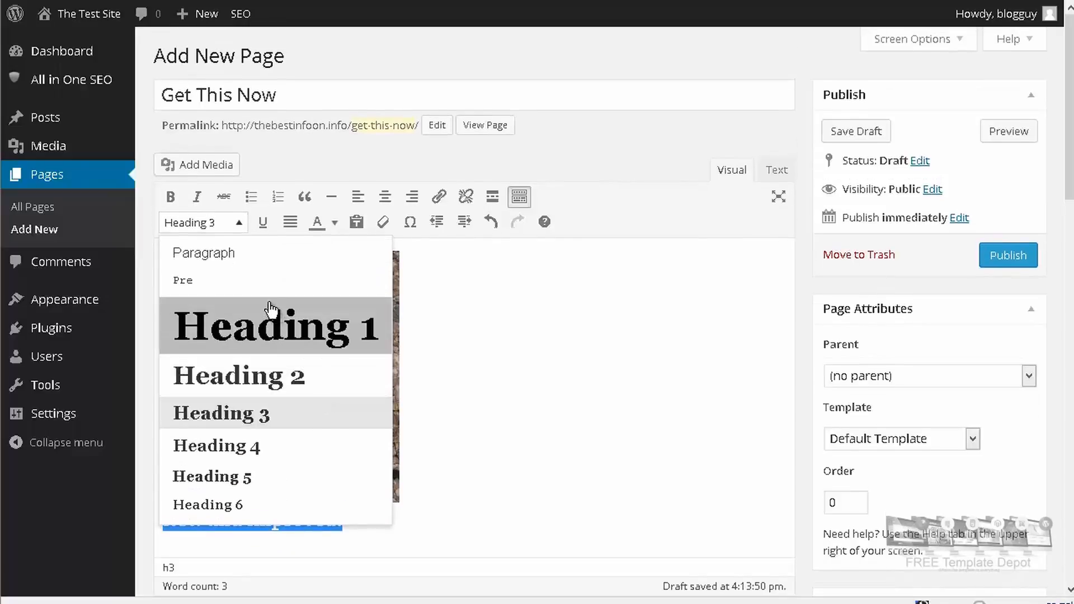
click(270, 257)
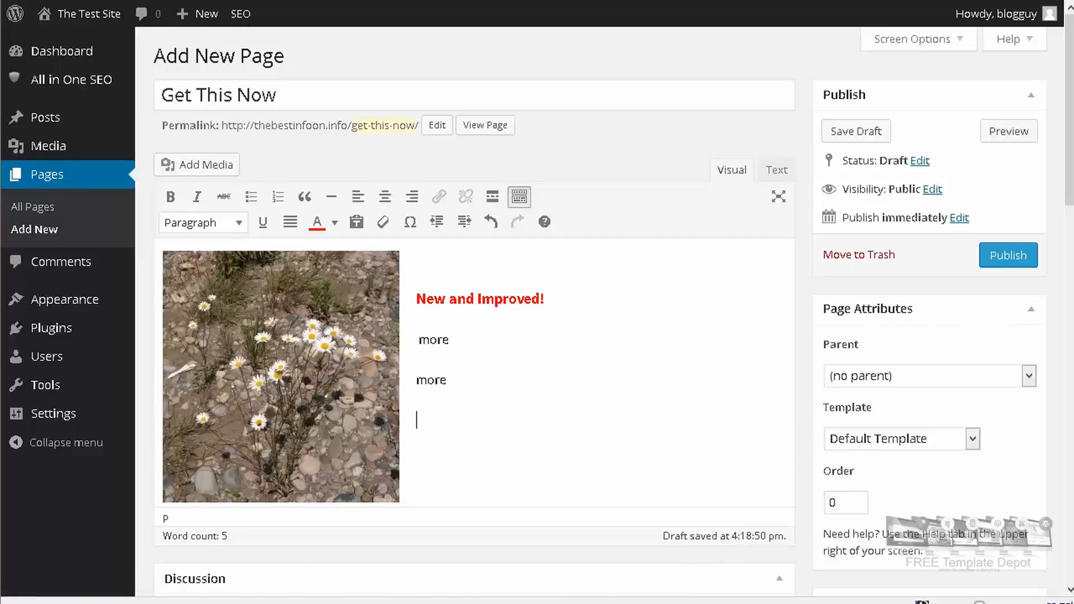
Copy the media file link from the daisies image's details and close the details without changes
key(alt+Tab)
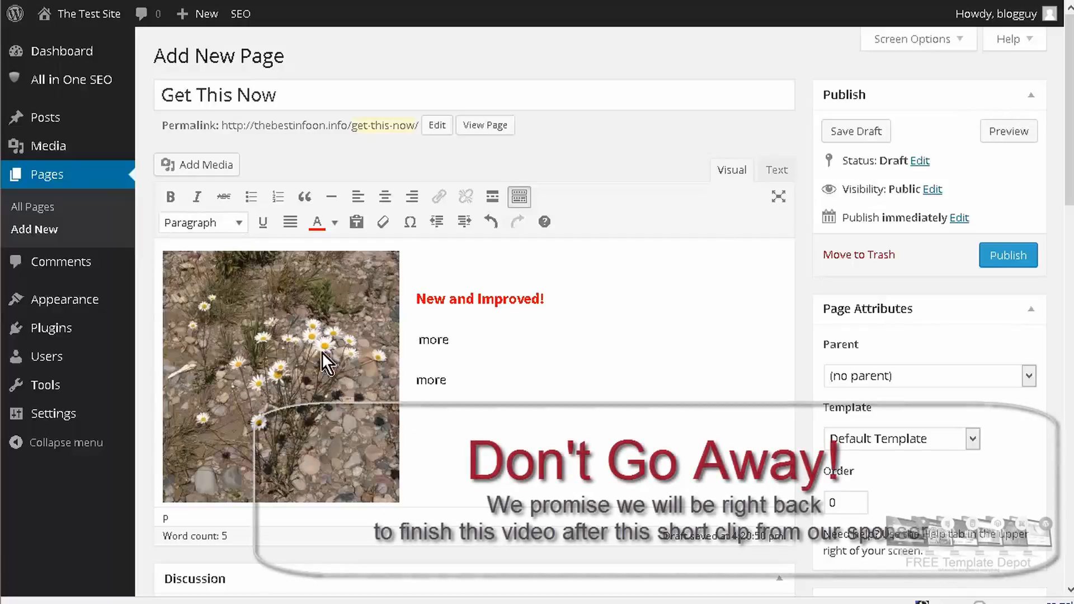
click(273, 353)
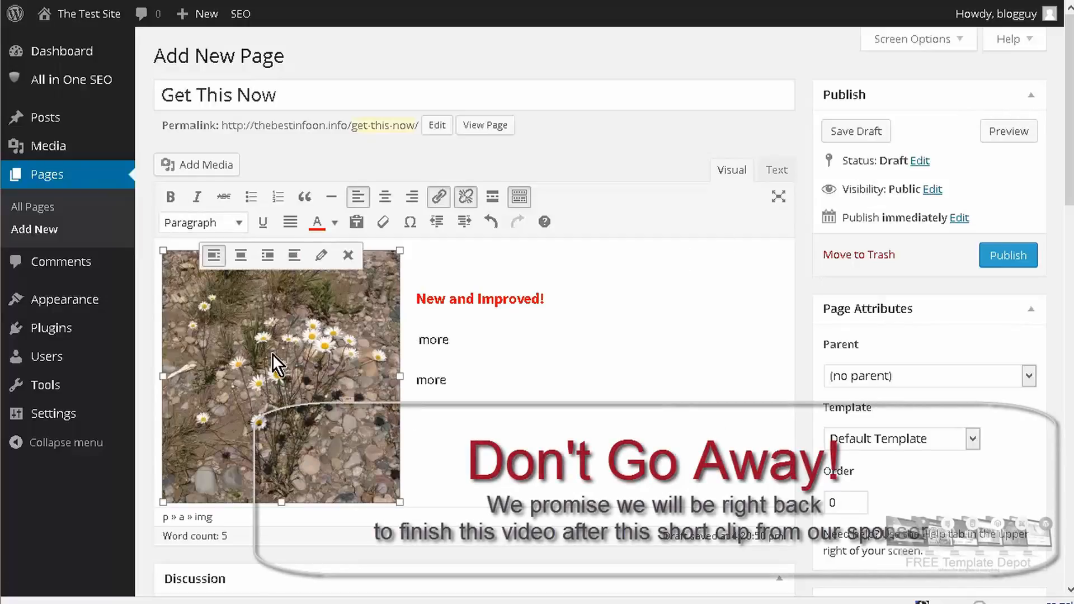
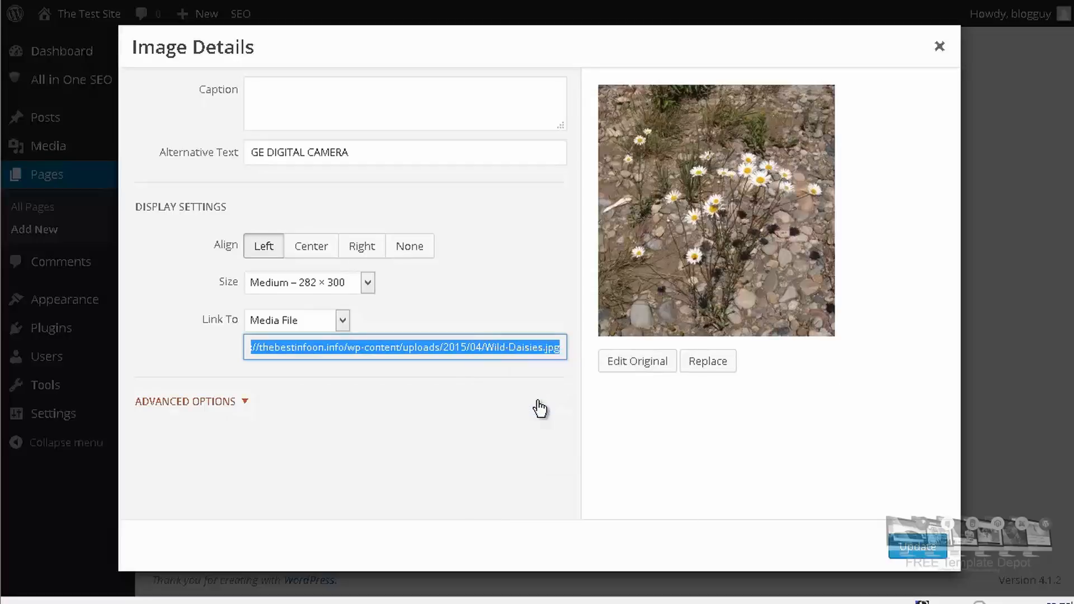
click(939, 46)
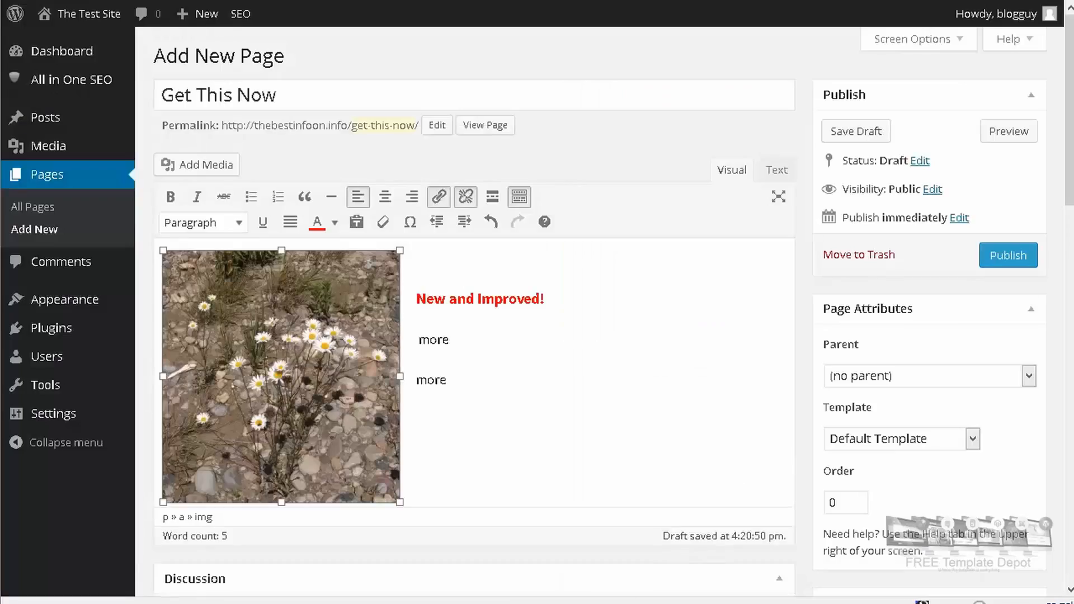
click(492, 602)
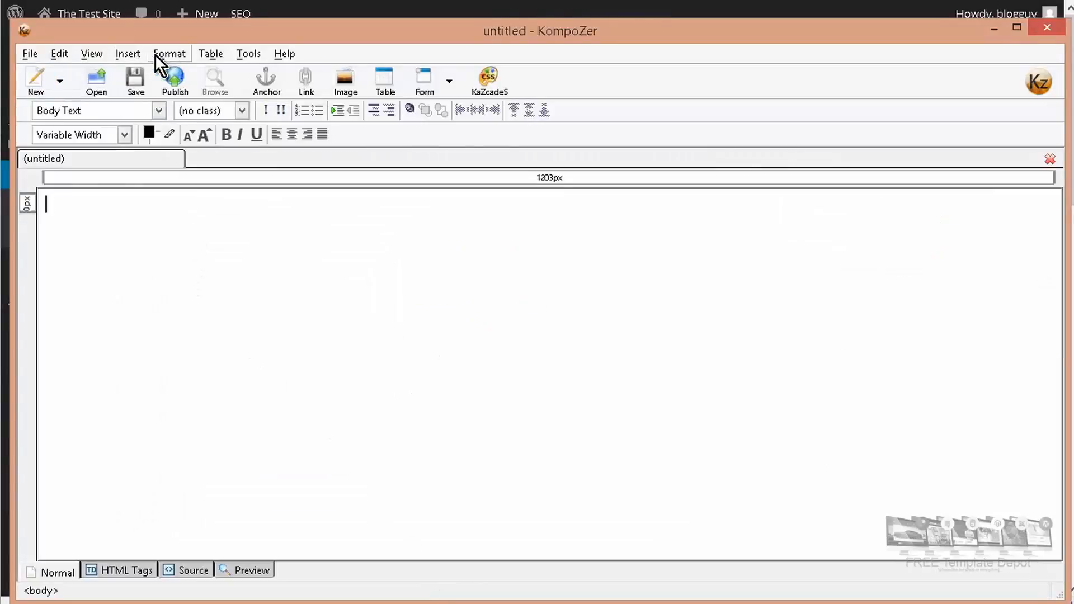
click(334, 80)
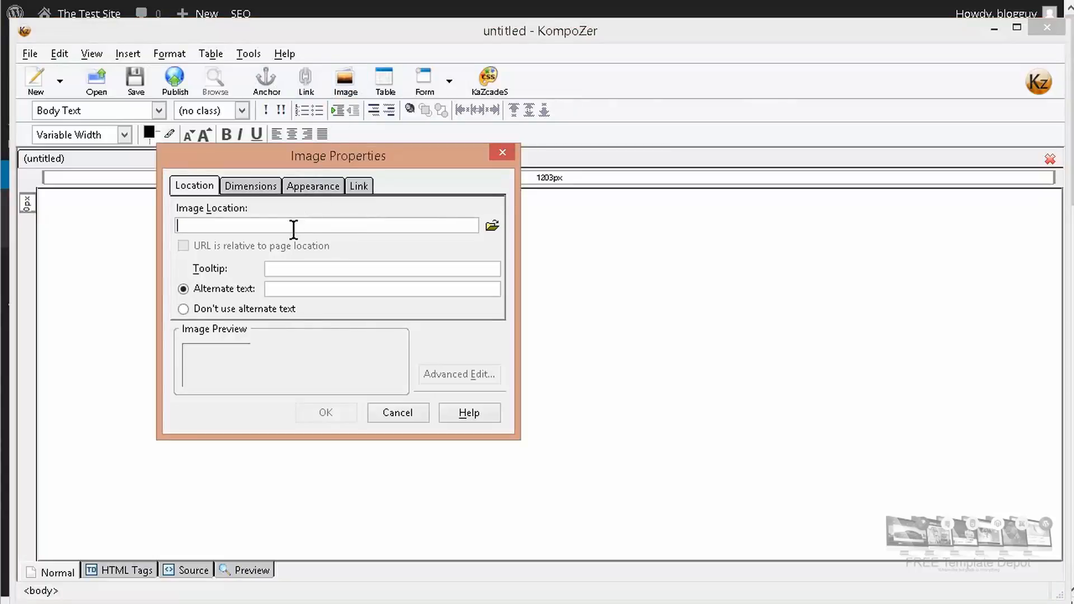
text(http://thebestinfoon.info/wp-content/uploads/2015/04/Wild-Daisies.jpg)
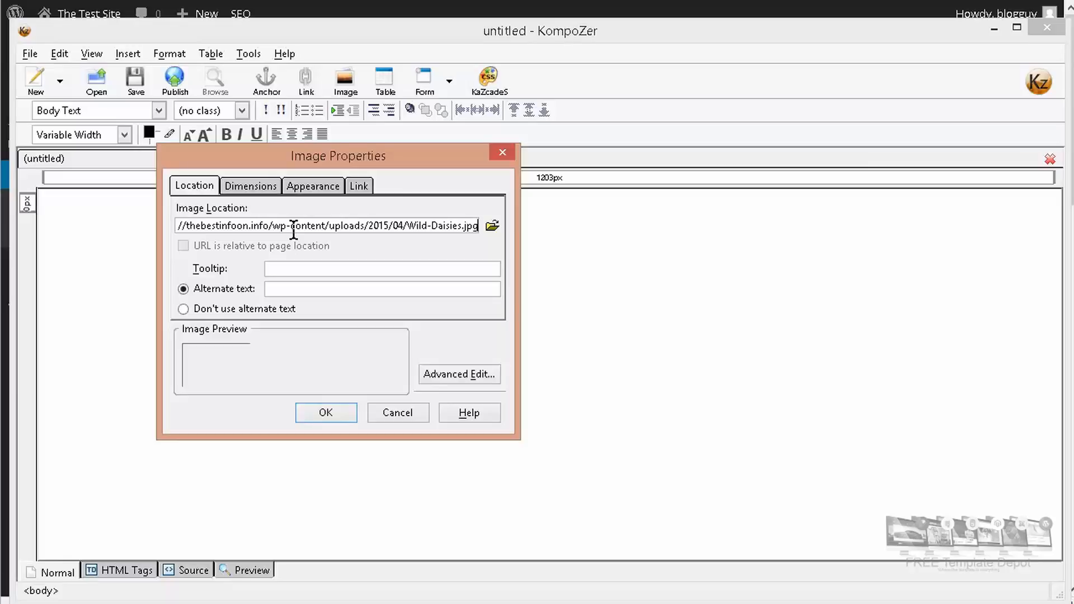
click(182, 308)
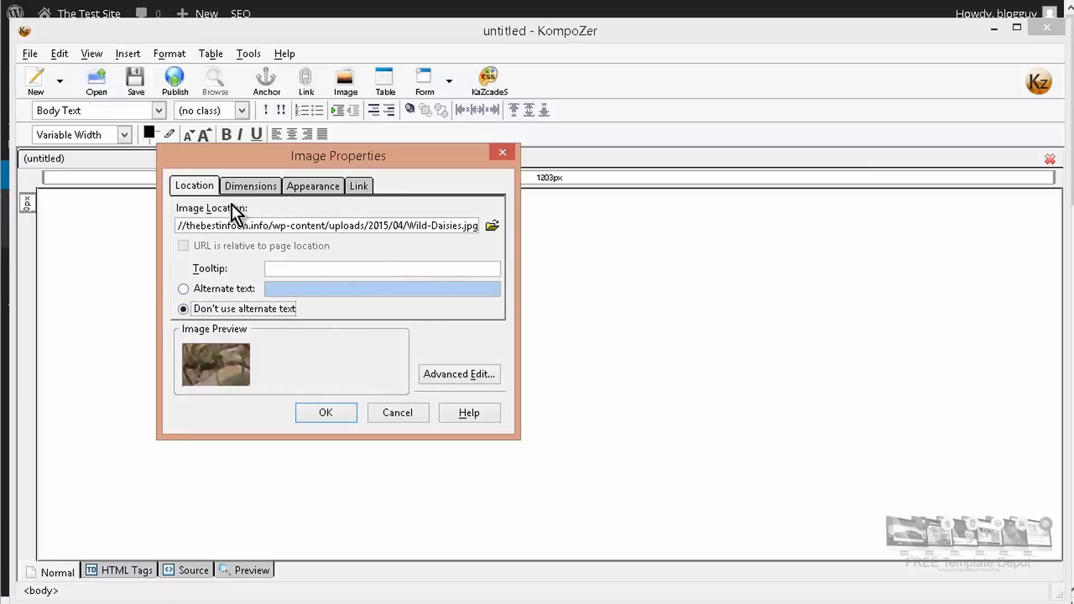
Give the image a custom size with constrained proportions and a width of 400 pixels
click(237, 185)
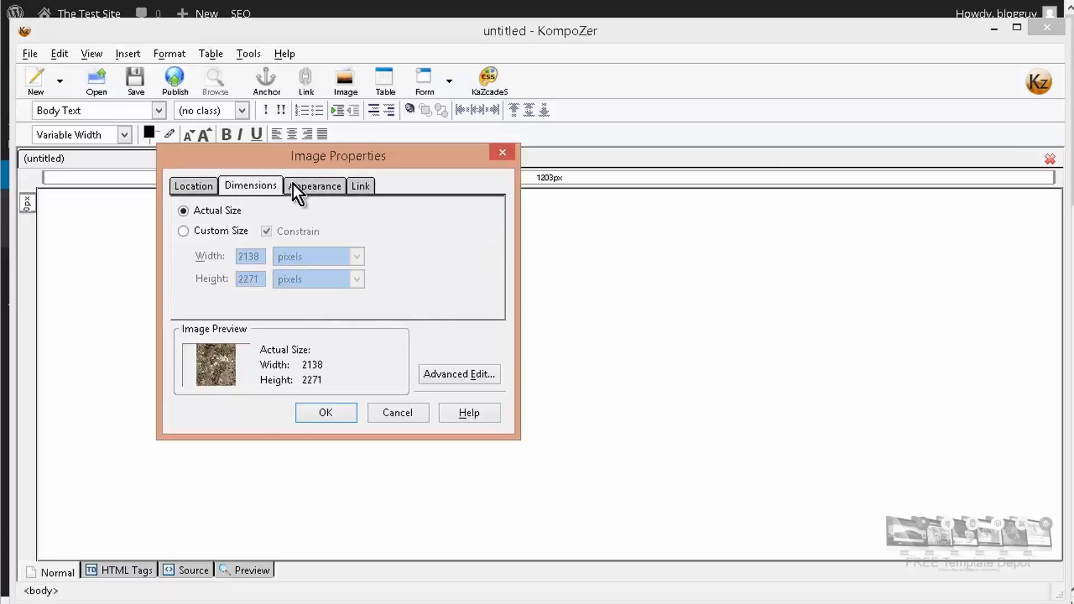
click(184, 230)
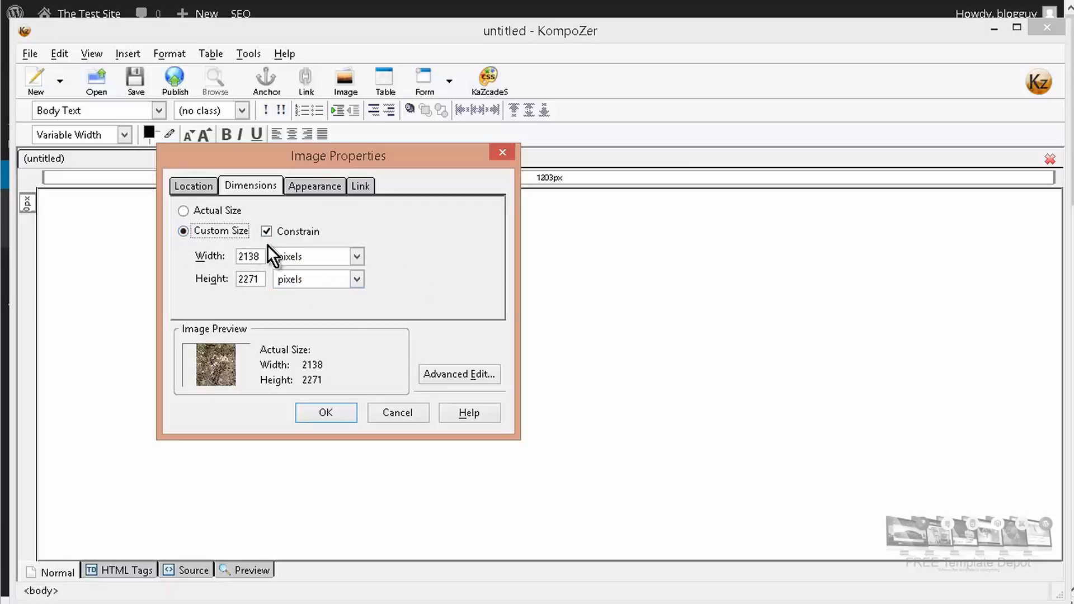
drag(264, 256, 128, 250)
text(400)
key(shift+Tab)
key(shift+Tab)
Set the text alignment around the image to "Wrap to the right"
click(306, 186)
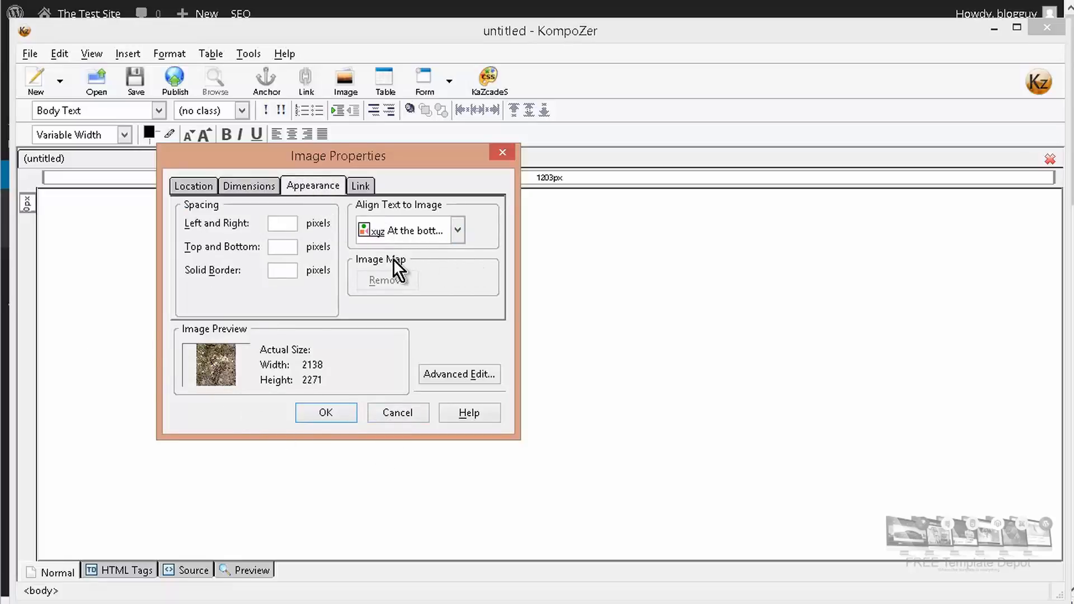
click(421, 232)
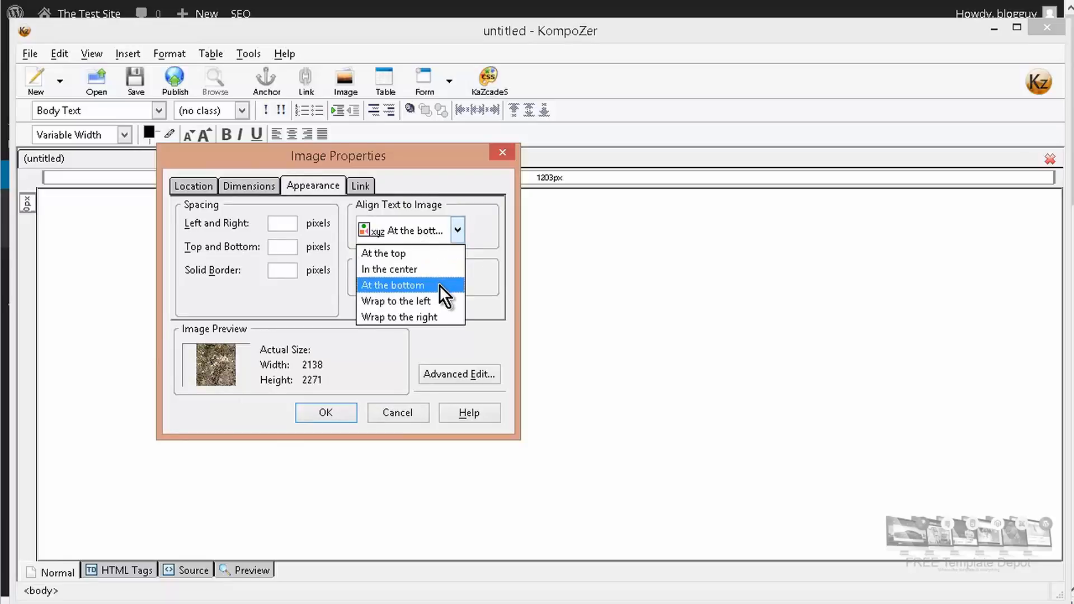
click(442, 320)
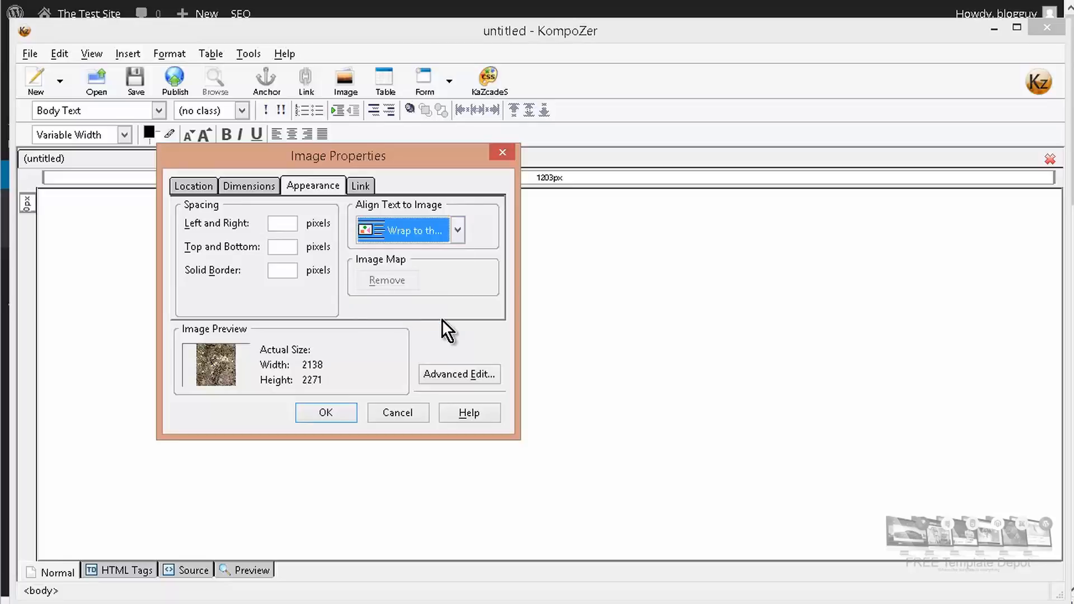
Insert the configured image and enter "New and Improved" beside it
click(343, 414)
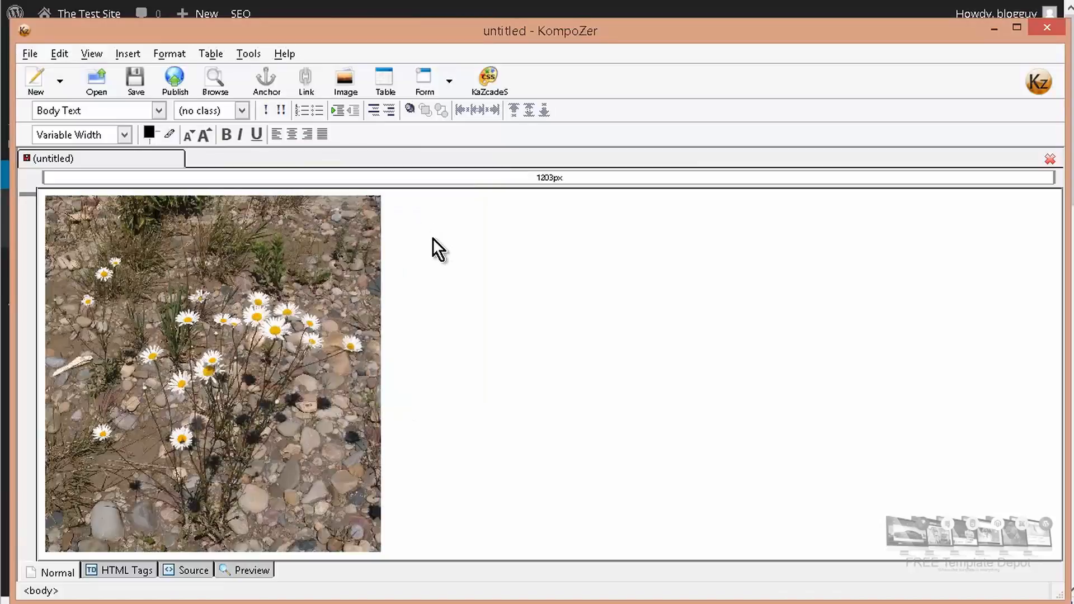
text(New and Improved)
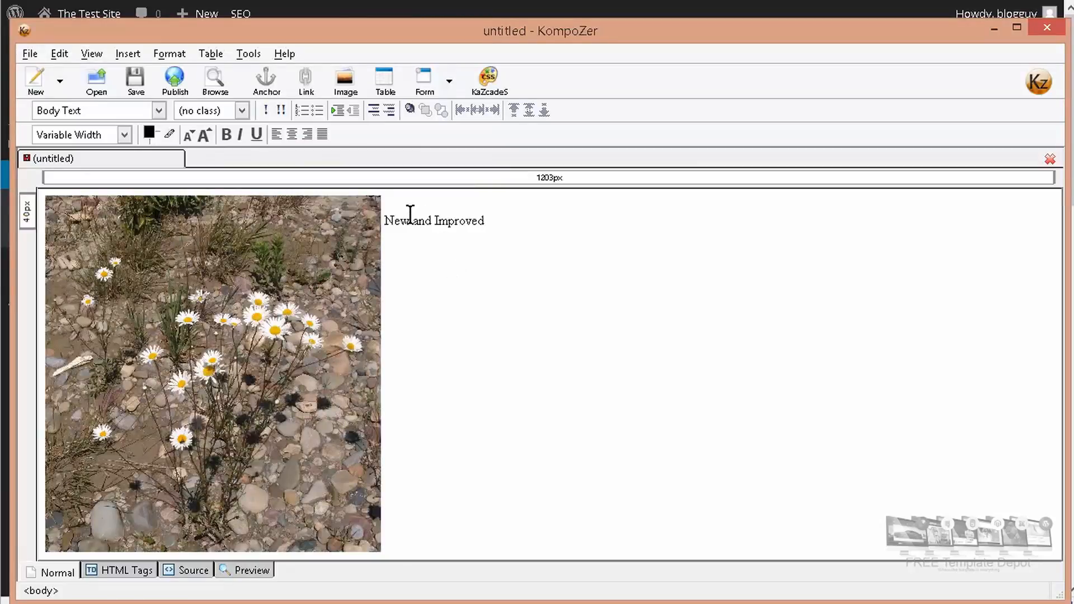
Enlarge the "New and Improved" text several sizes and make it bold and underlined
drag(387, 220, 561, 230)
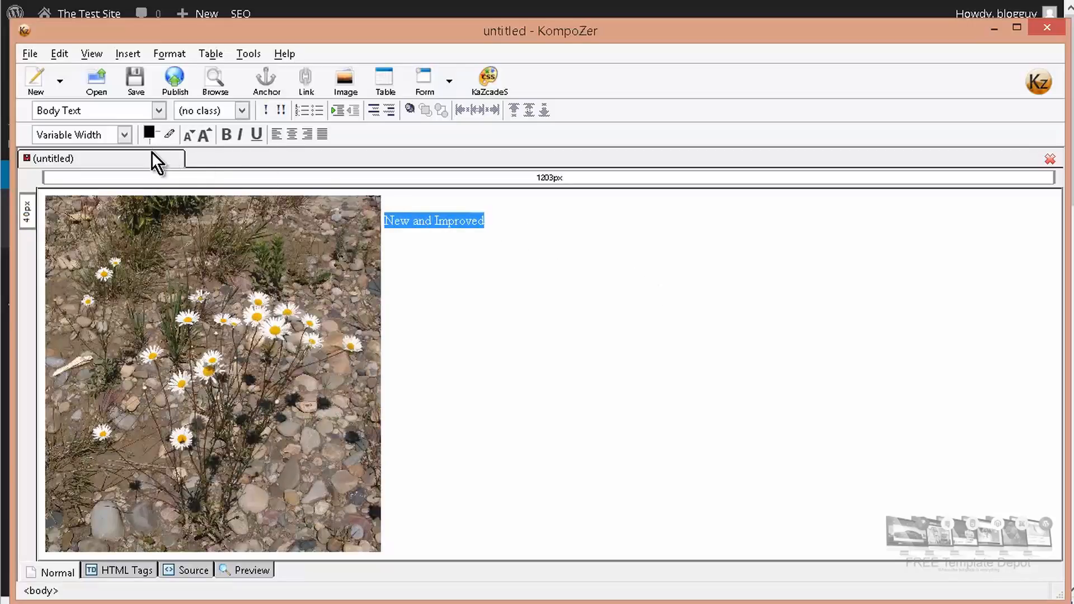
click(205, 133)
click(207, 133)
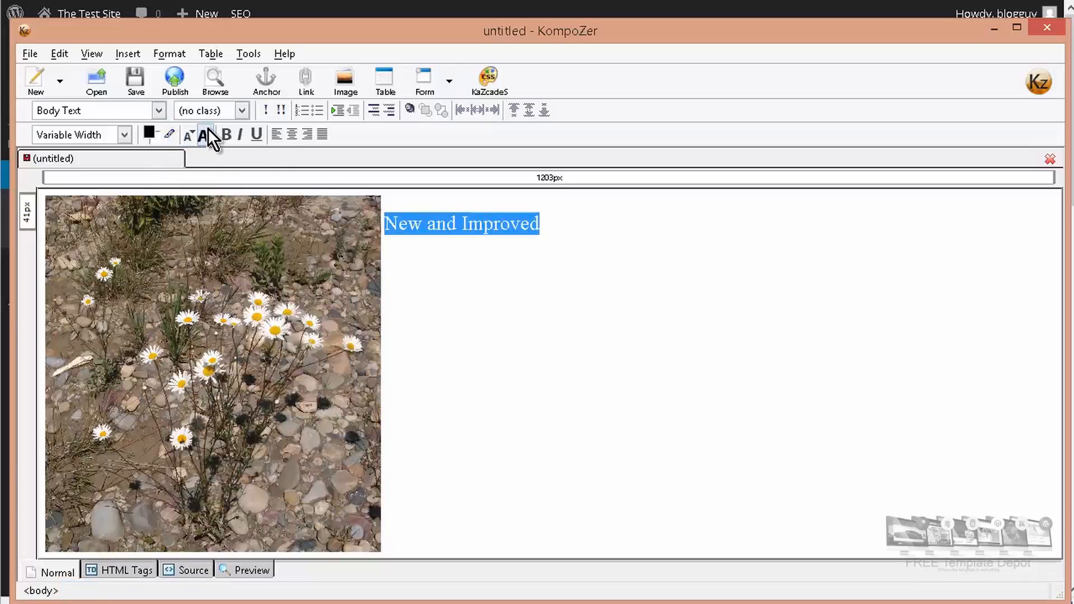
click(207, 133)
click(207, 133)
click(207, 133)
click(208, 133)
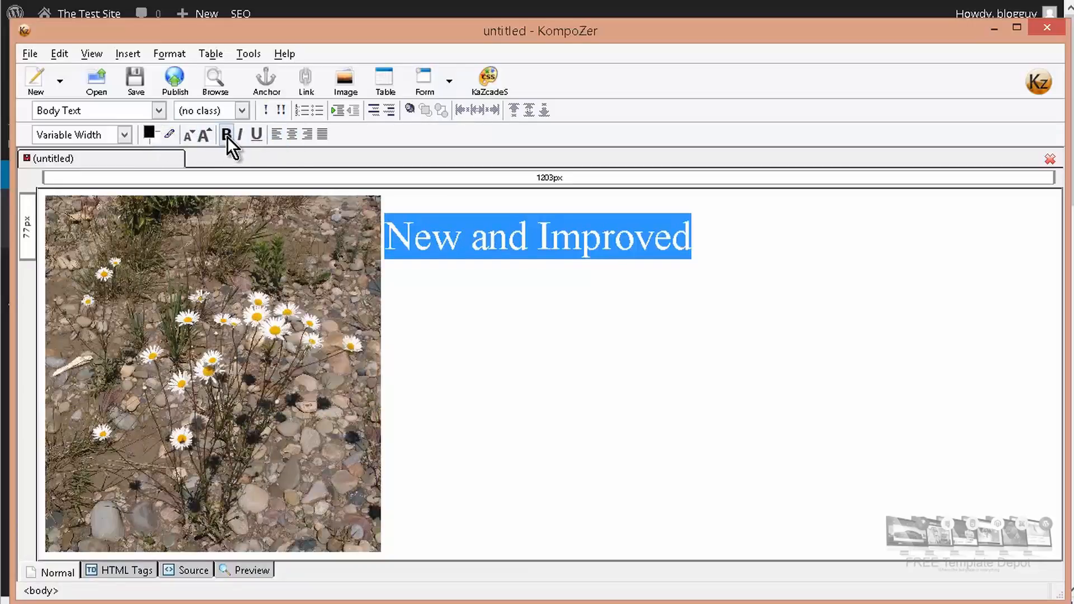
click(226, 133)
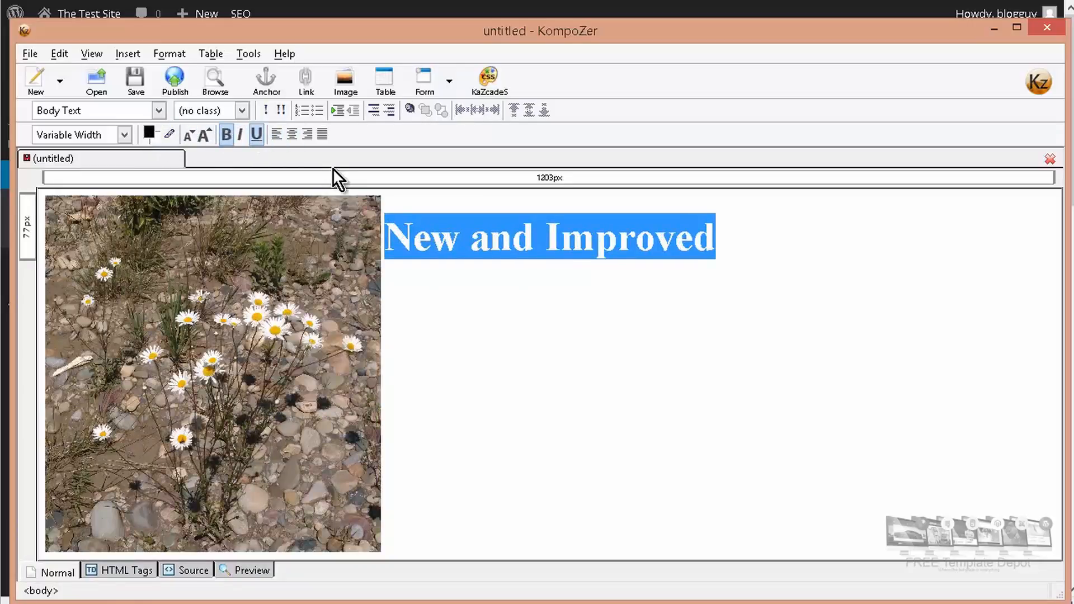
click(259, 140)
Color the "New and Improved" text red with #CC0000
click(149, 128)
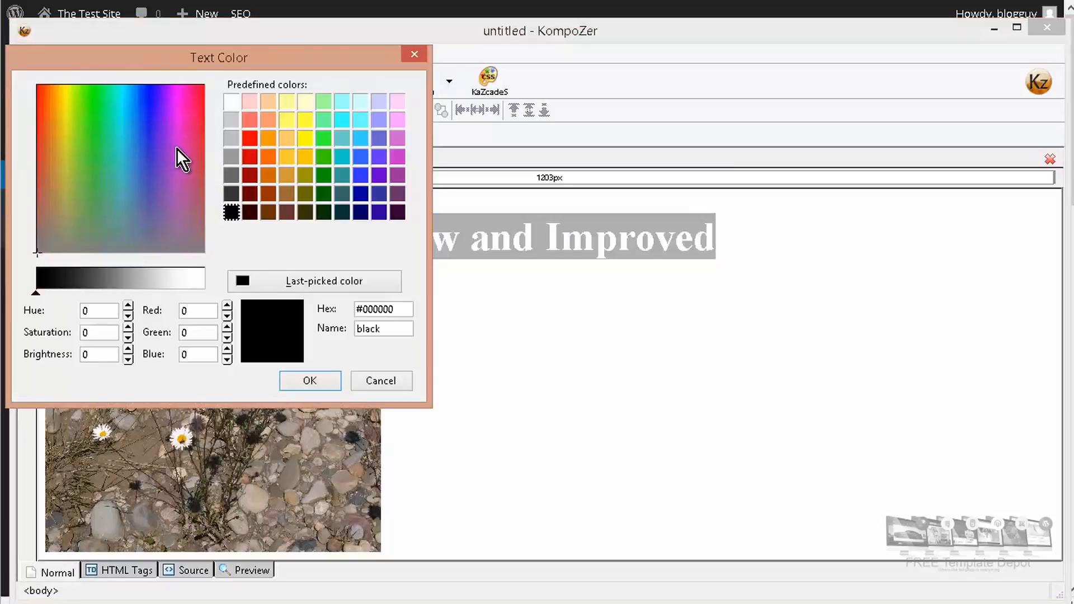
click(251, 156)
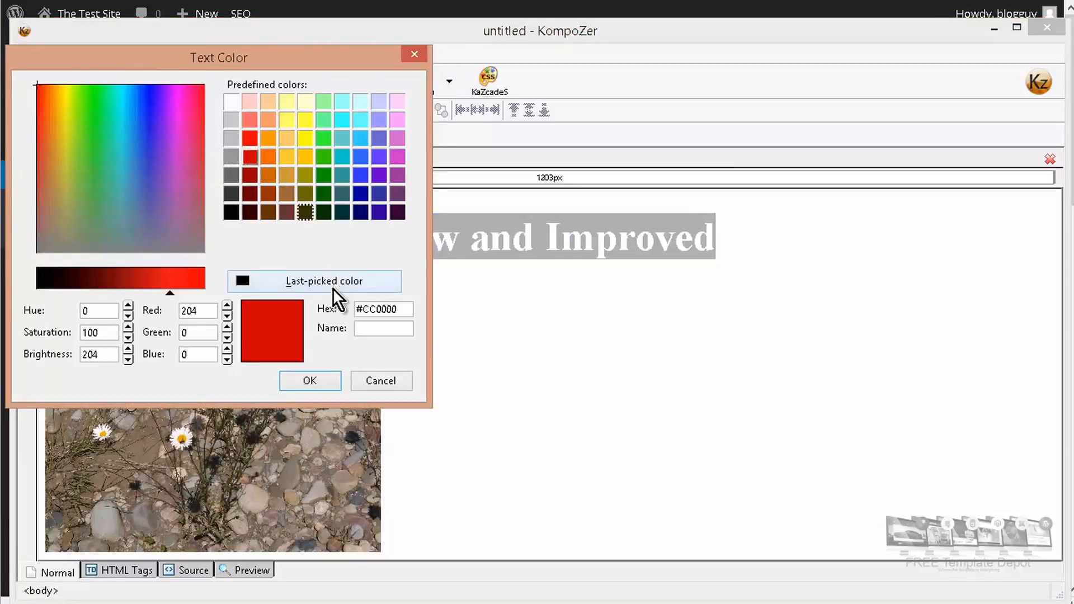
click(310, 380)
click(494, 338)
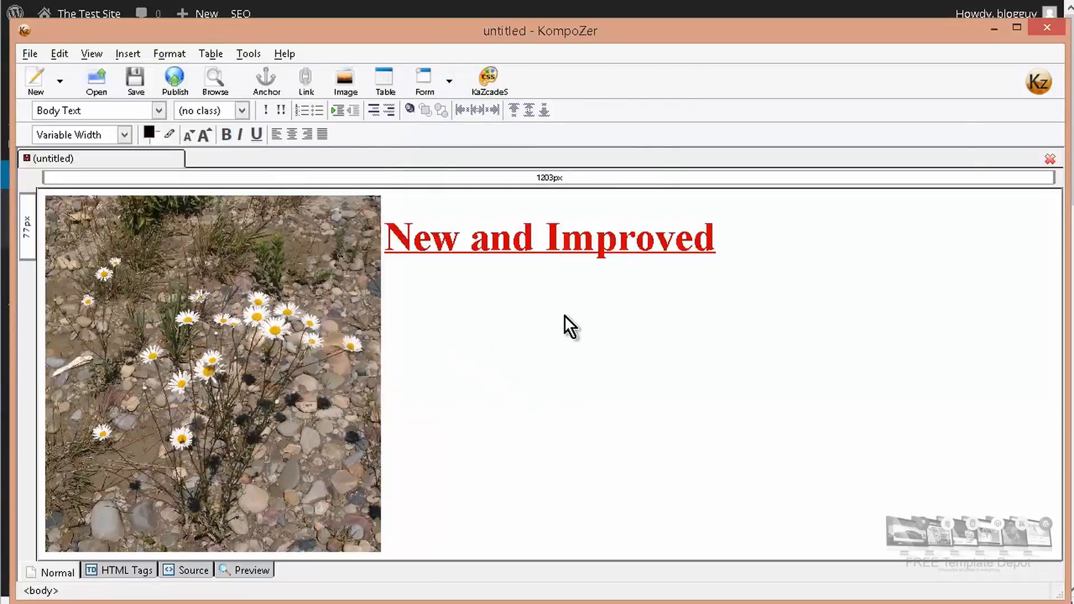
Add the lines "even more" and "opting" below the heading, beside the image
key(Return)
text(even more)
key(Return)
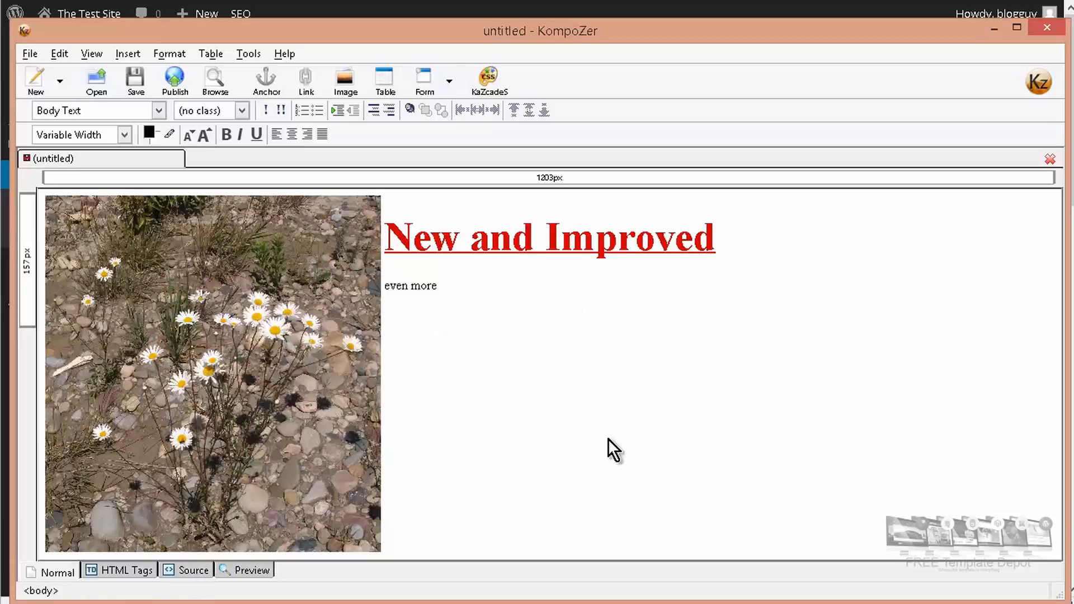
text(opting)
Show the page's HTML source and copy the code from the img tag through "opting"
click(188, 571)
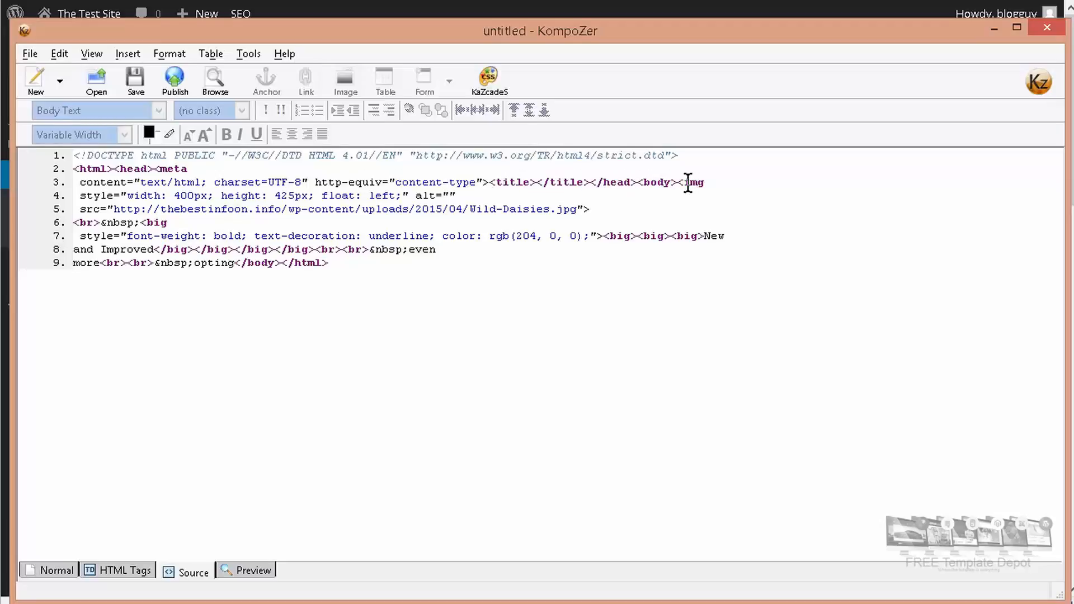
drag(677, 183, 241, 264)
key(ctrl+c)
right_click(191, 249)
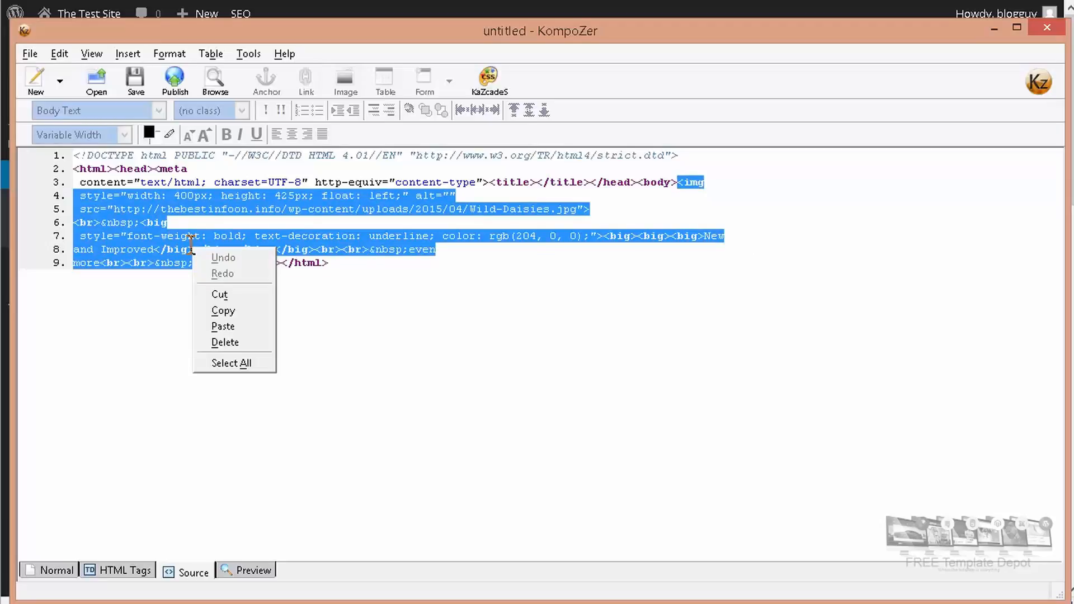
click(238, 309)
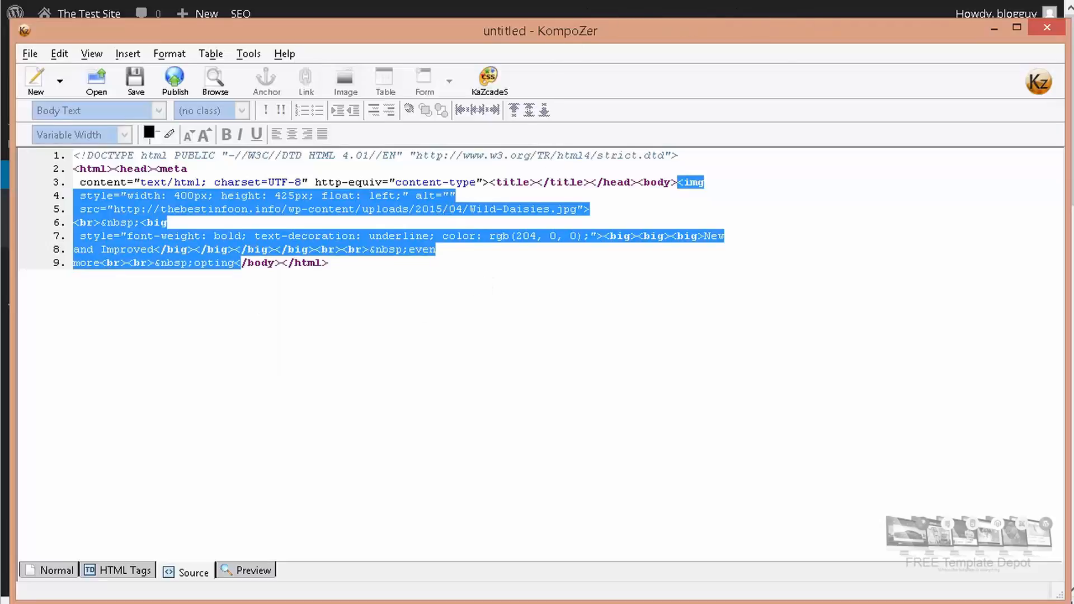
Switch to WordPress and replace the "Get This Now" page's HTML with the copied code, removing the stray "<" at its end
key(alt+Tab)
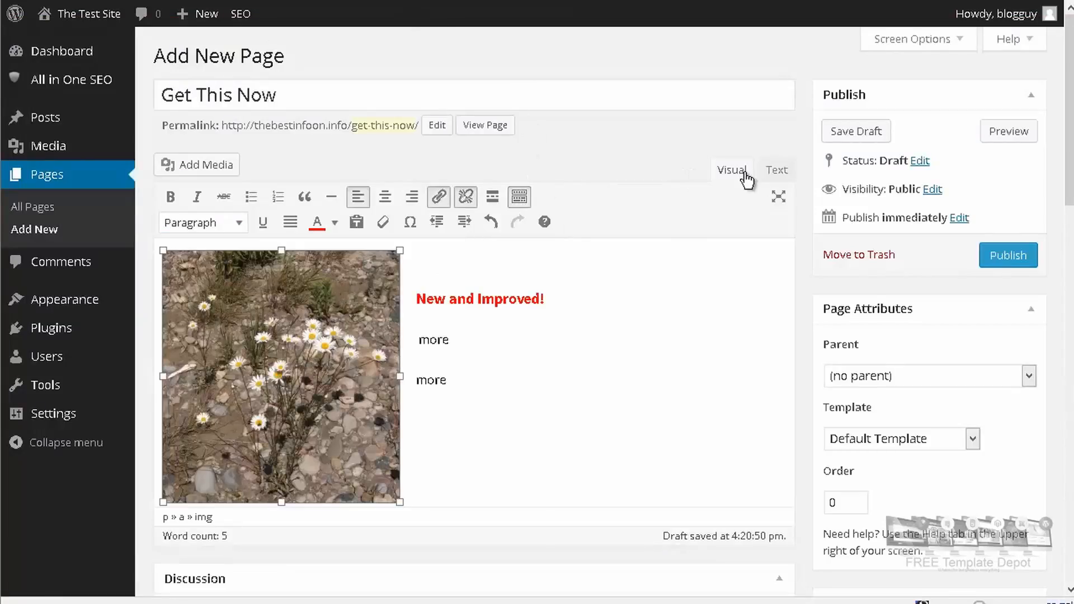
click(777, 170)
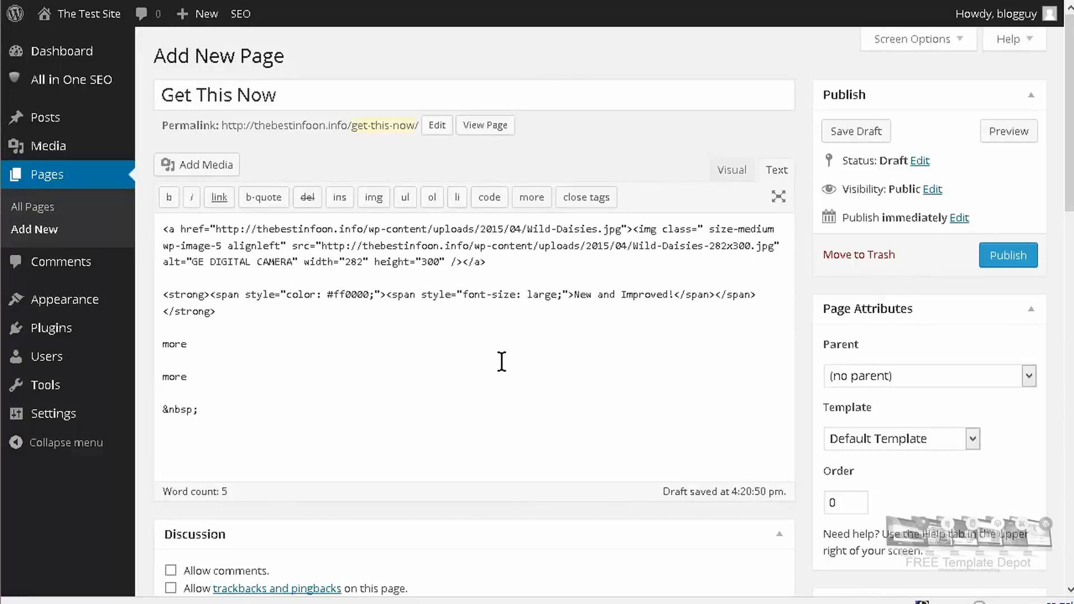
key(ctrl+a)
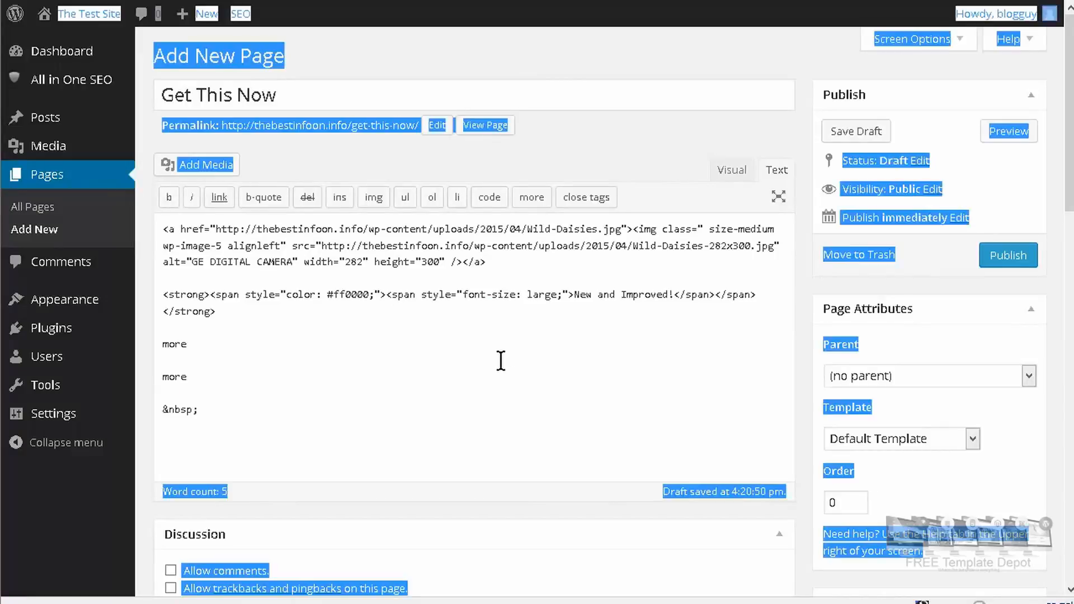
click(360, 347)
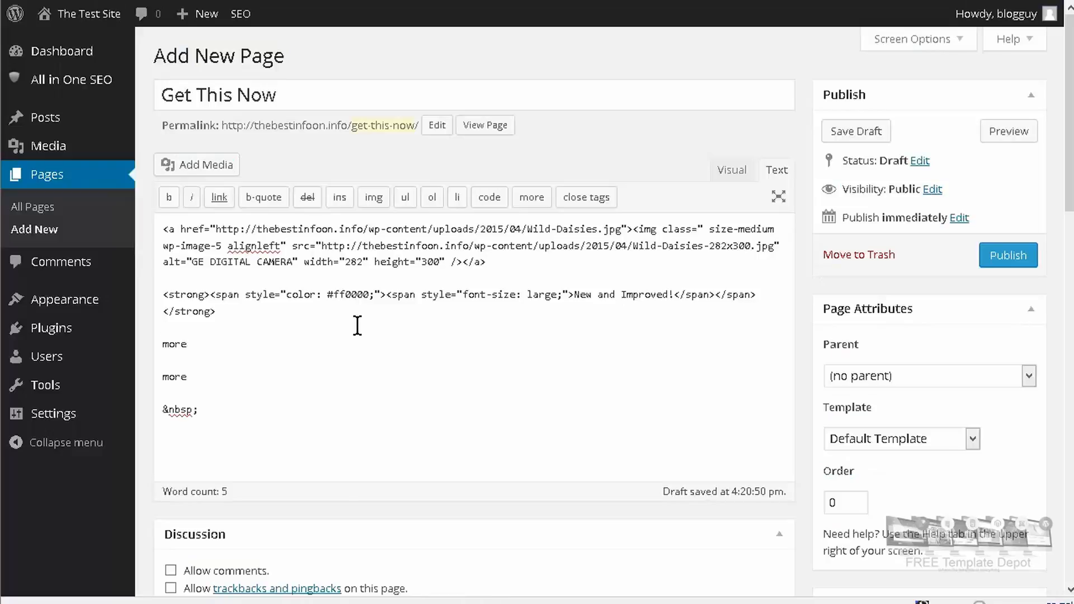
key(ctrl+a)
key(BackSpace)
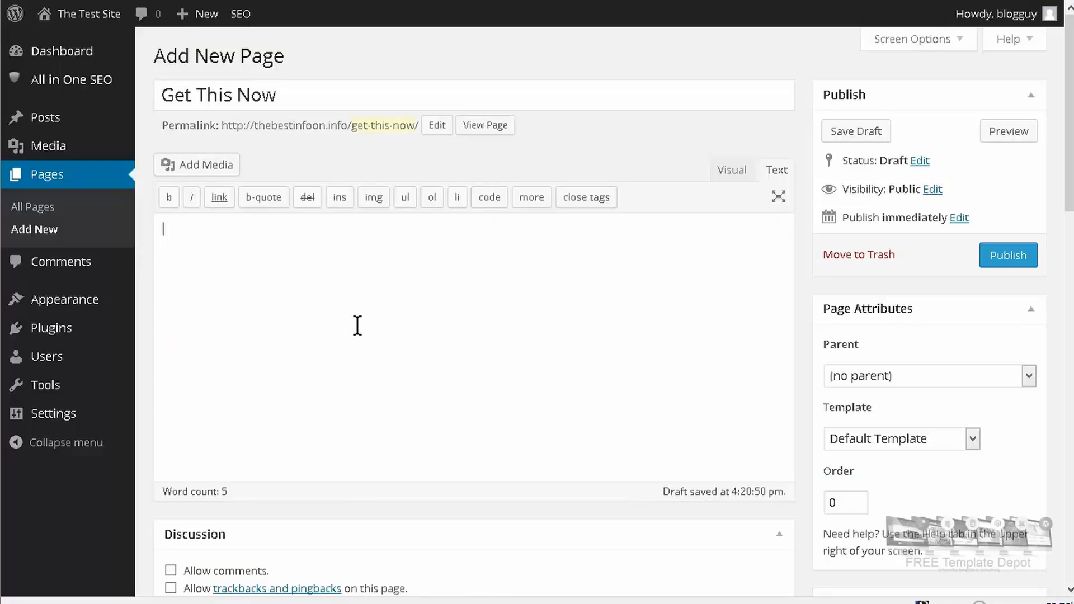
key(ctrl+v)
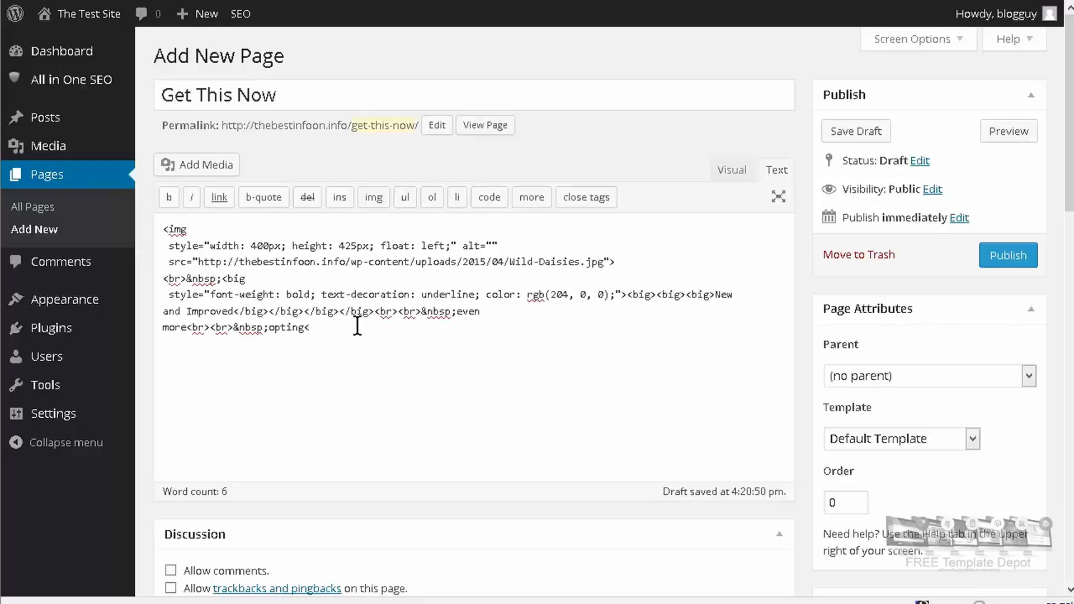
key(BackSpace)
key(BackSpace)
Return to visual editing, join "New" and "and" on one heading line, and try to pull "Improved" up too
click(727, 171)
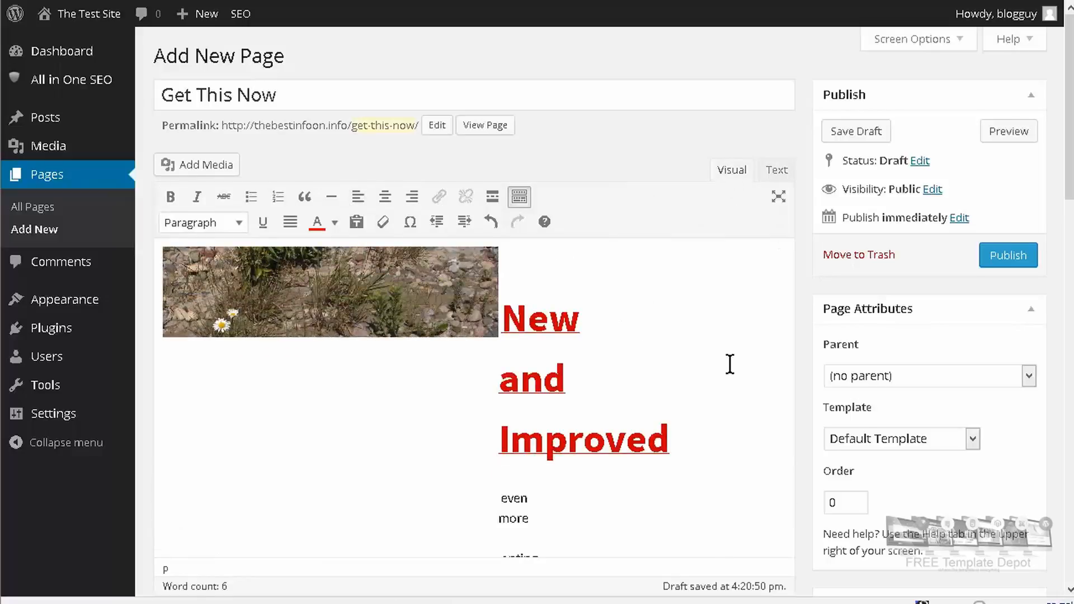
scroll(727, 364, down, 4)
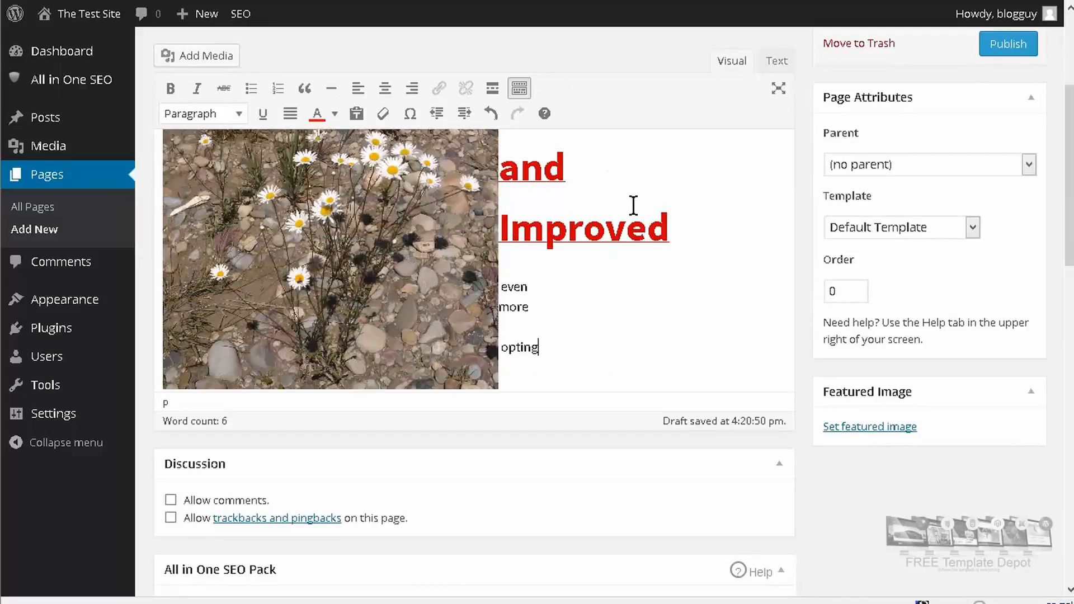
scroll(637, 224, up, 6)
click(632, 322)
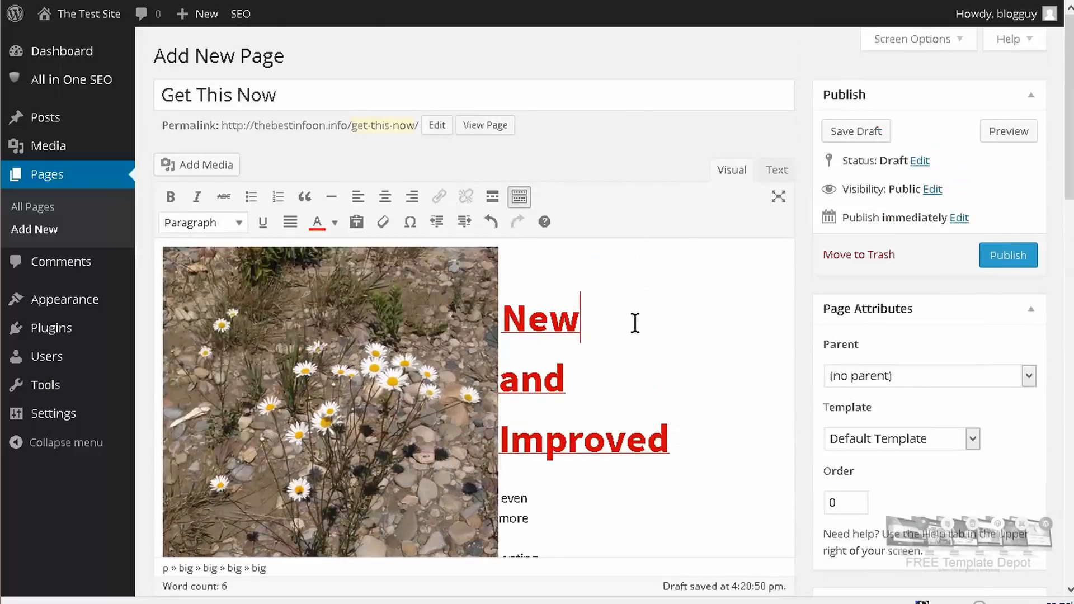
key(Delete)
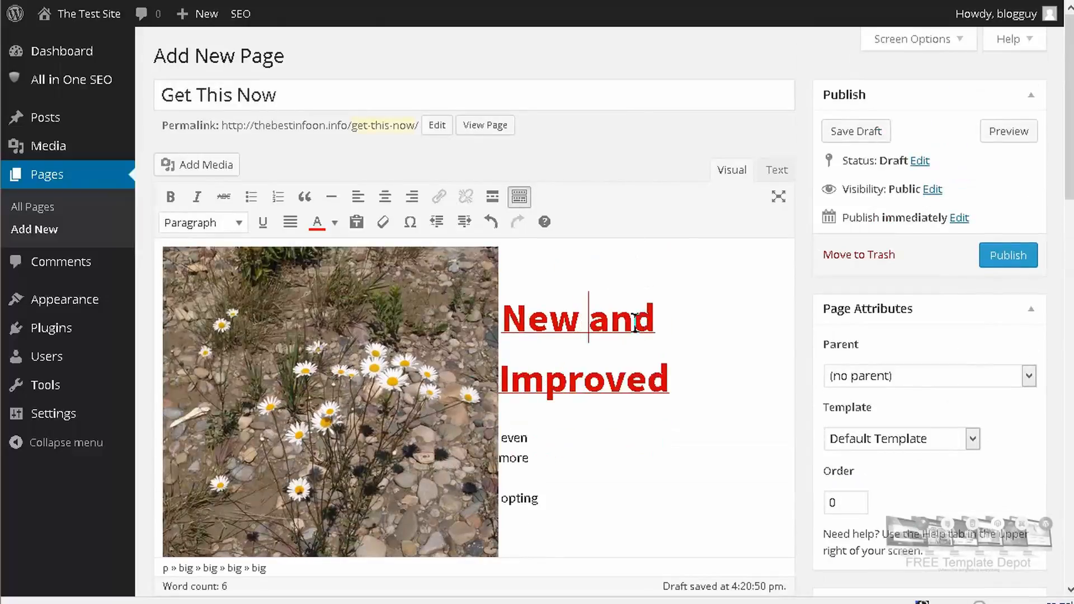
key(Right)
key(Right)
key(Right)
key(Delete)
Look over the page layout and publish the "Get This Now" page
scroll(556, 421, down, 3)
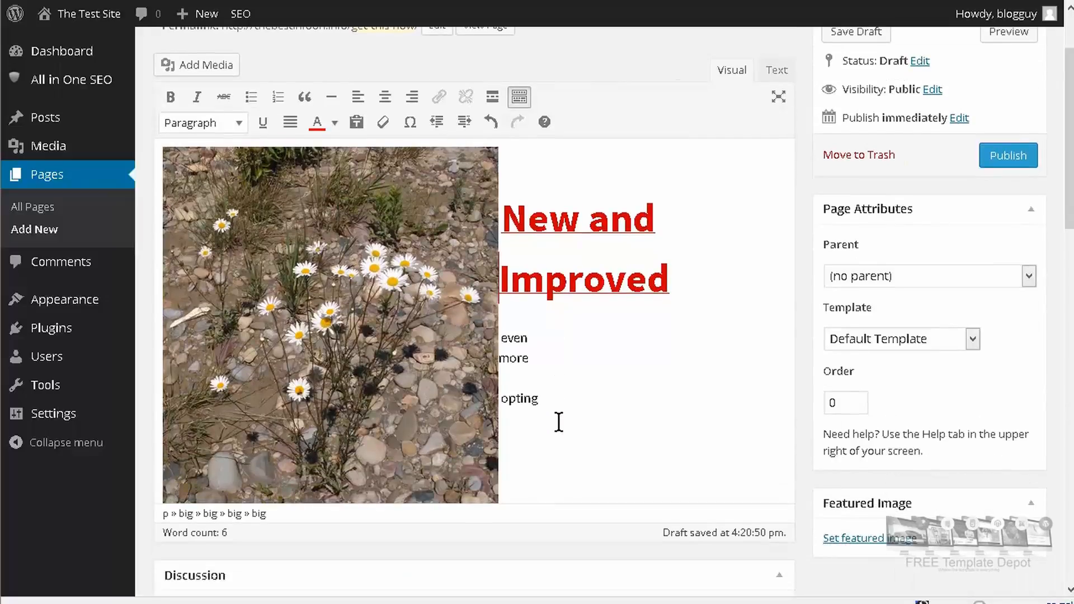
scroll(595, 324, down, 3)
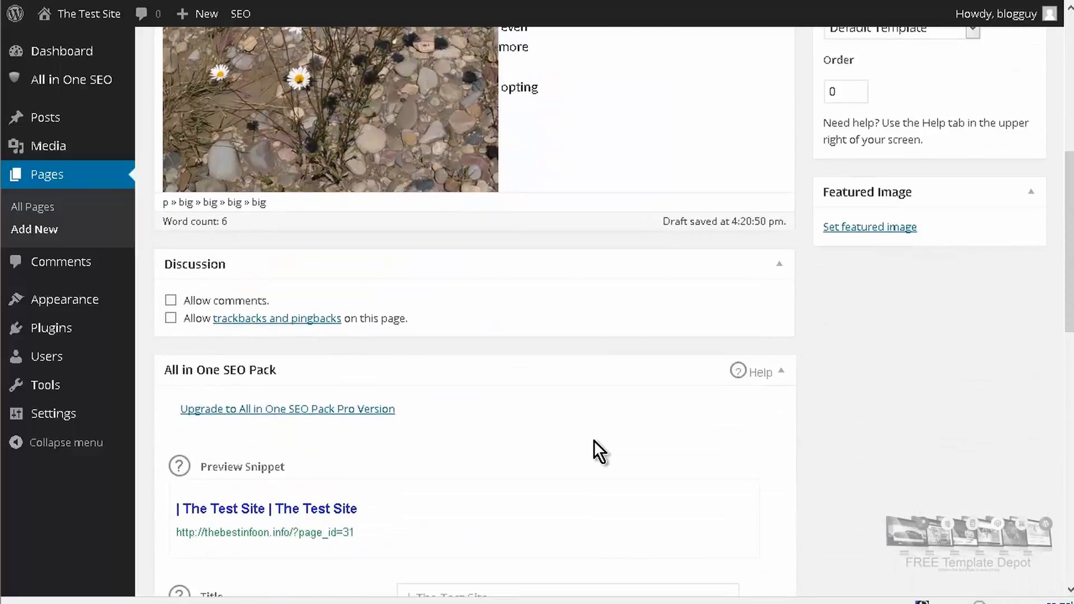
scroll(594, 441, up, 5)
scroll(992, 327, down, 1)
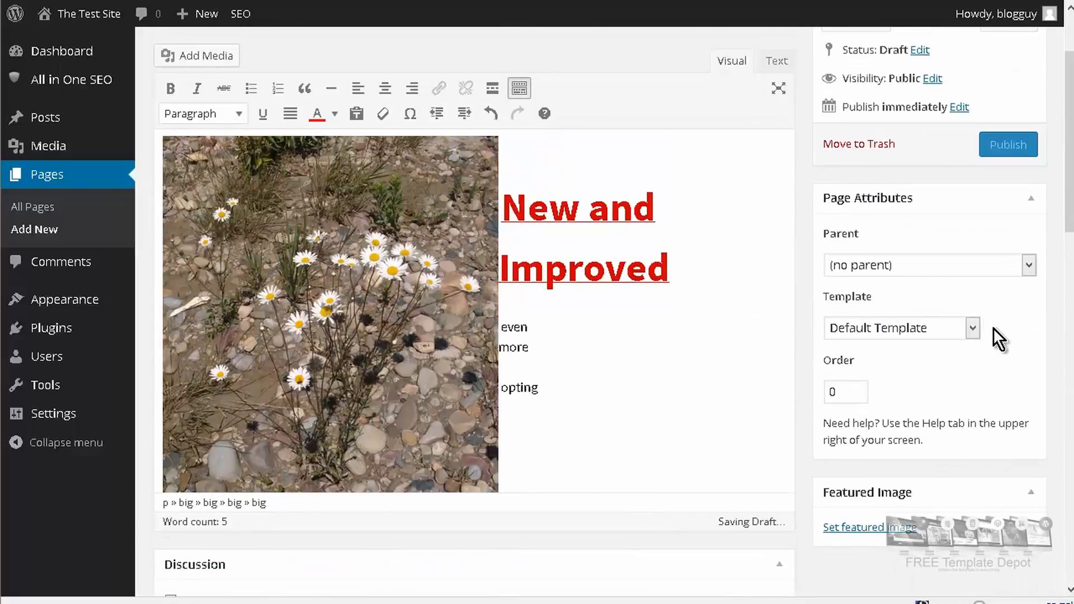
scroll(992, 328, down, 3)
scroll(983, 337, up, 4)
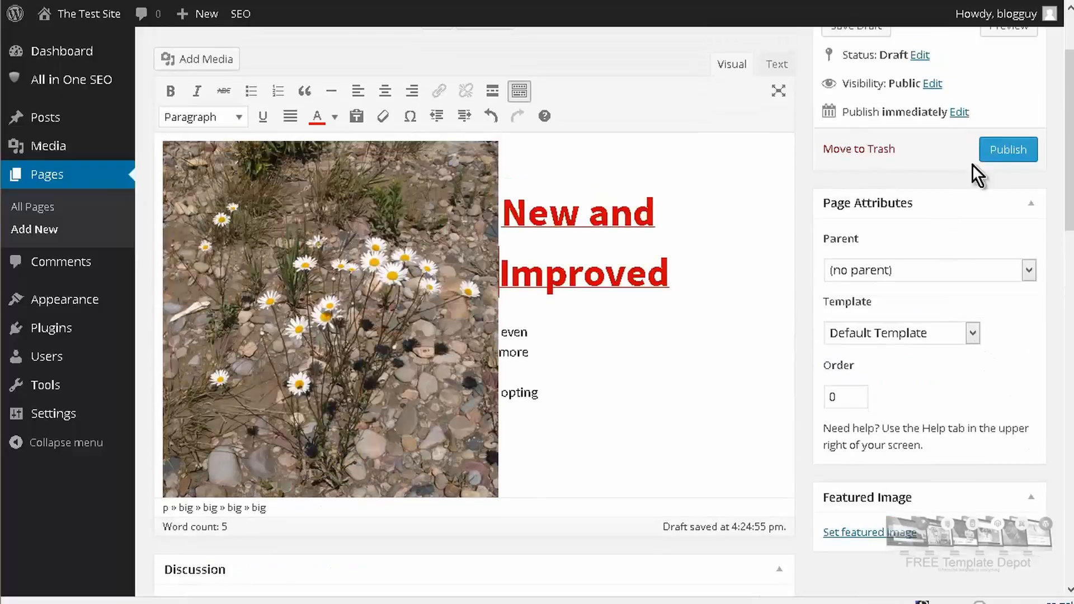
click(1023, 150)
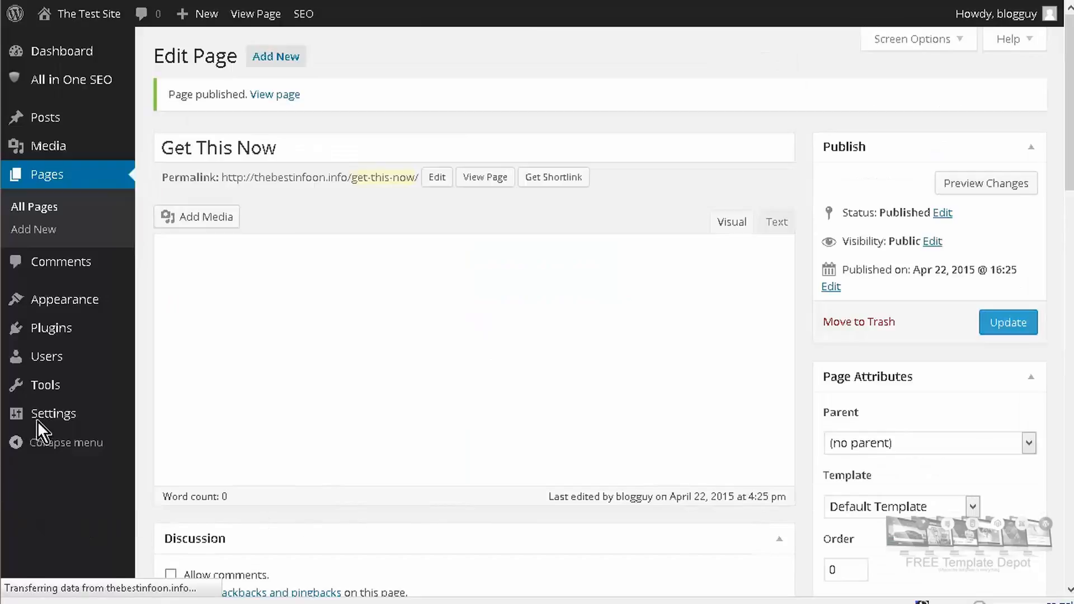
Set "Get This Now" as the static front page in the saved Reading settings, and visit the site
mouse_move(45, 422)
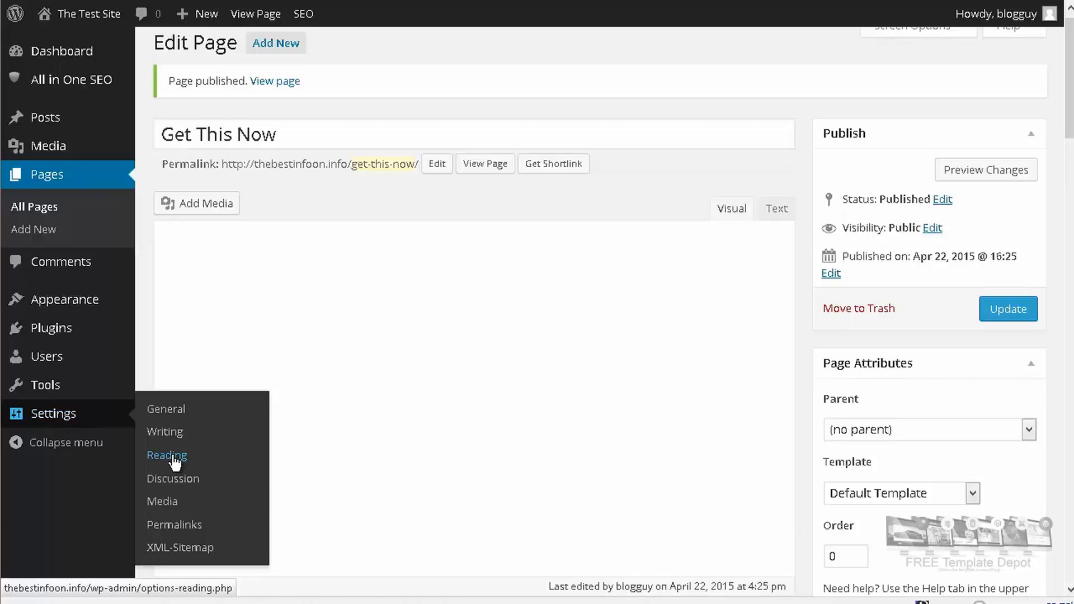
click(172, 455)
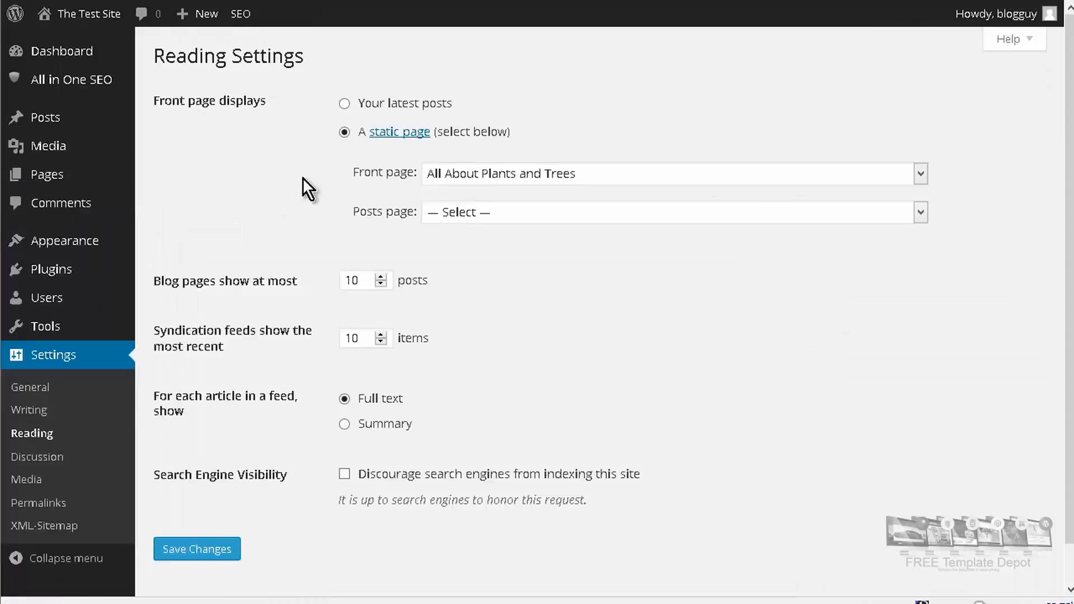
click(484, 173)
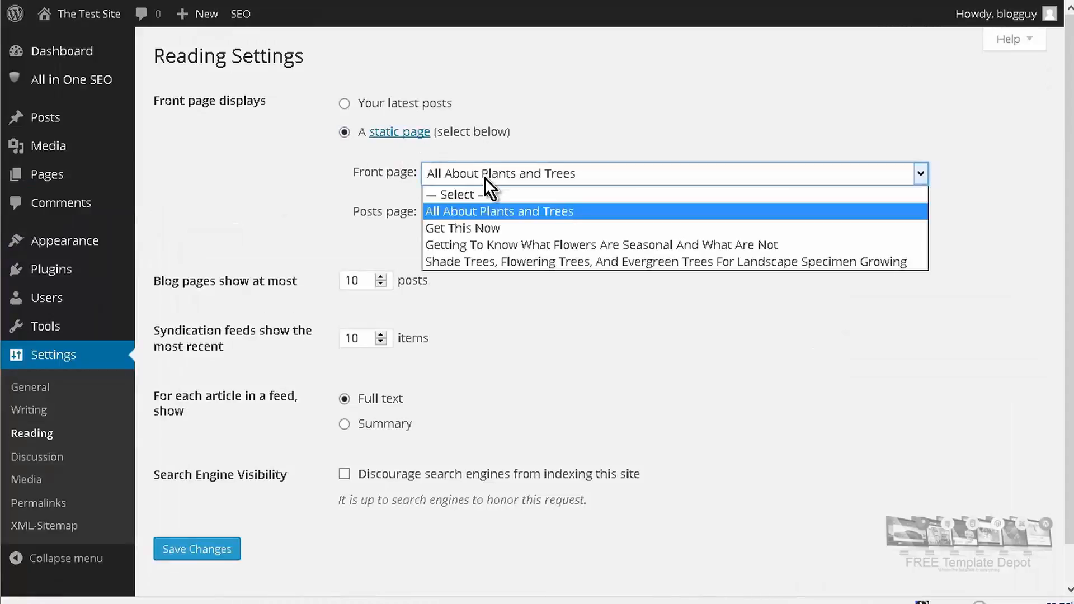
click(493, 227)
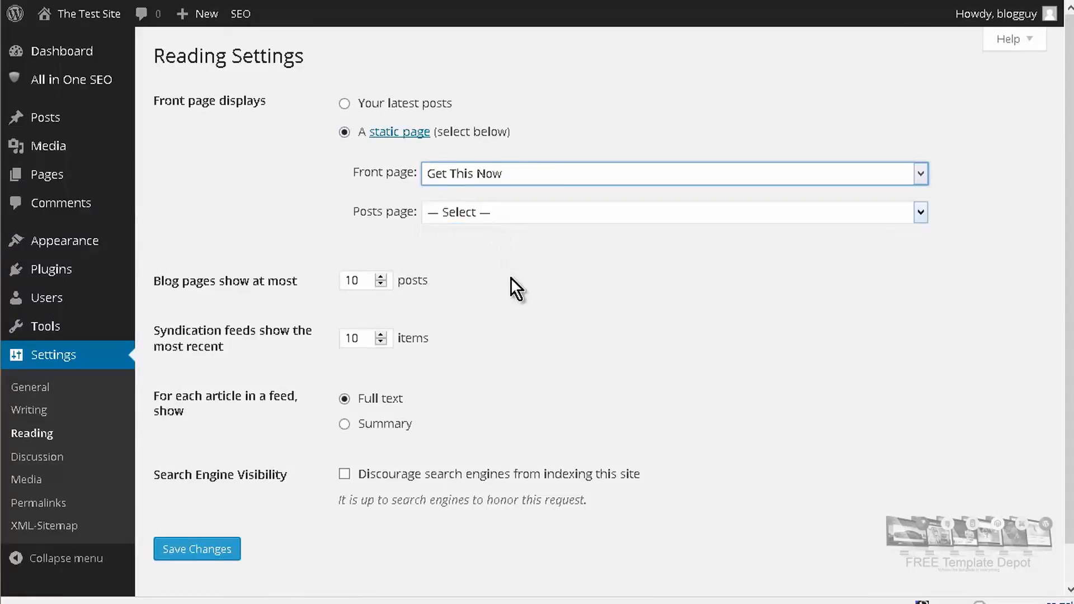
click(193, 550)
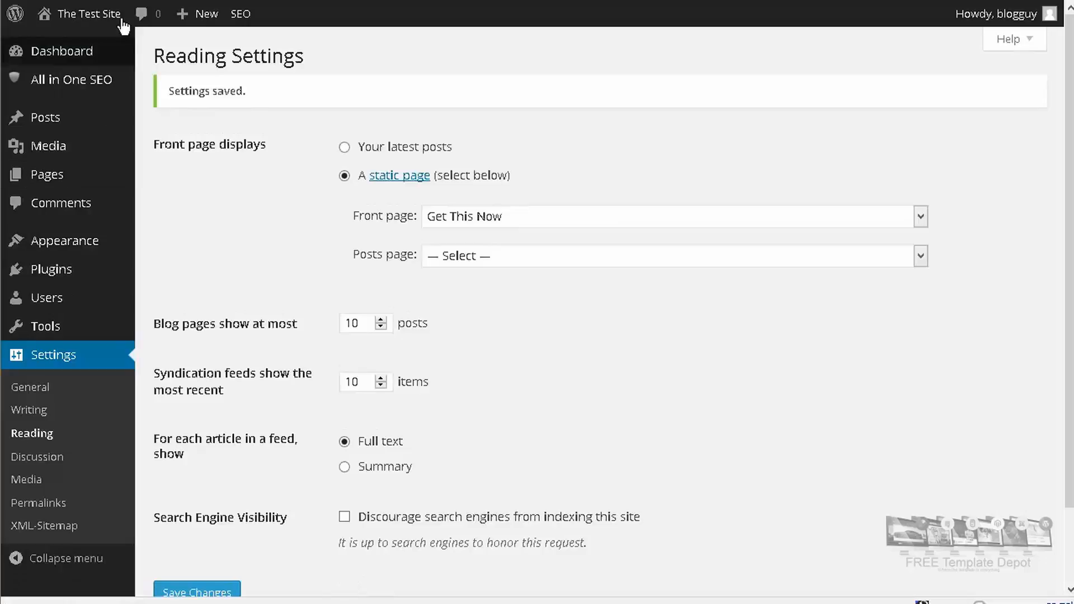
mouse_move(93, 16)
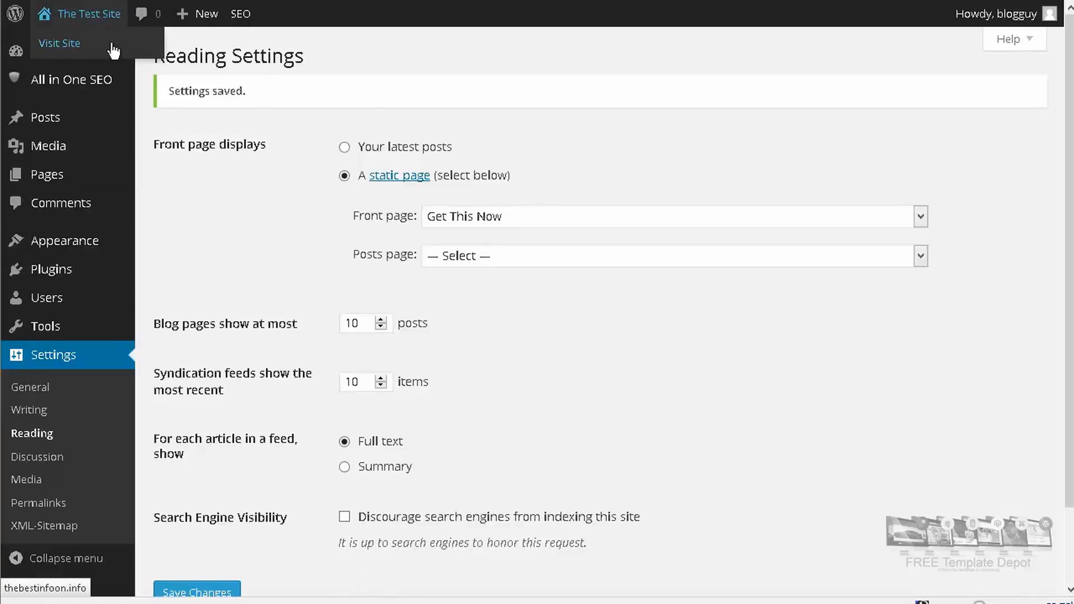
click(78, 43)
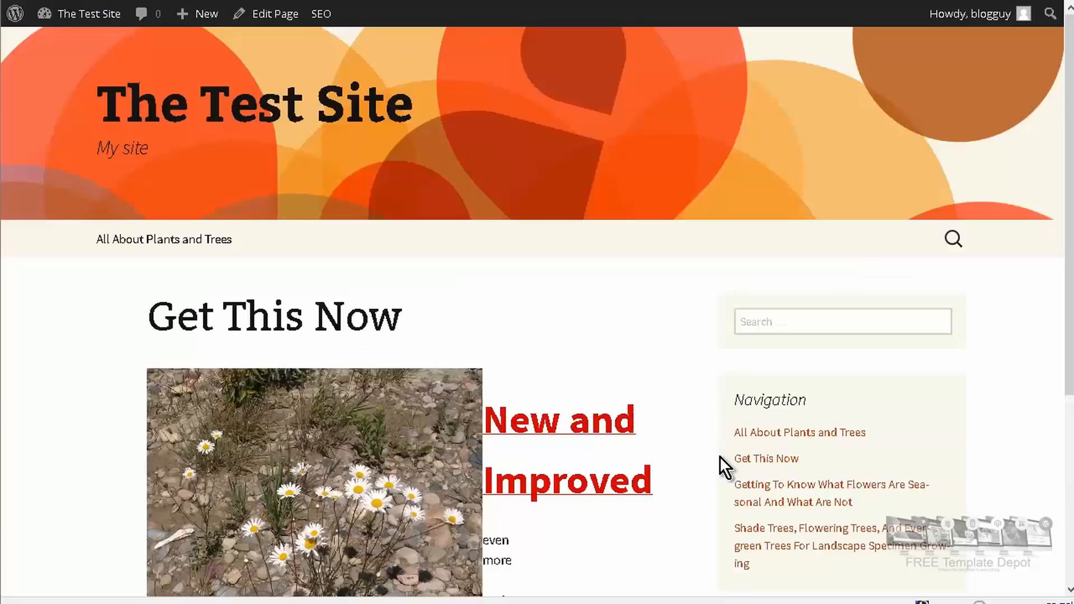
Clear the Secondary Widget Area by moving the Navigation pages widget to the Main Widget Area and removing the Search widget
scroll(557, 417, down, 5)
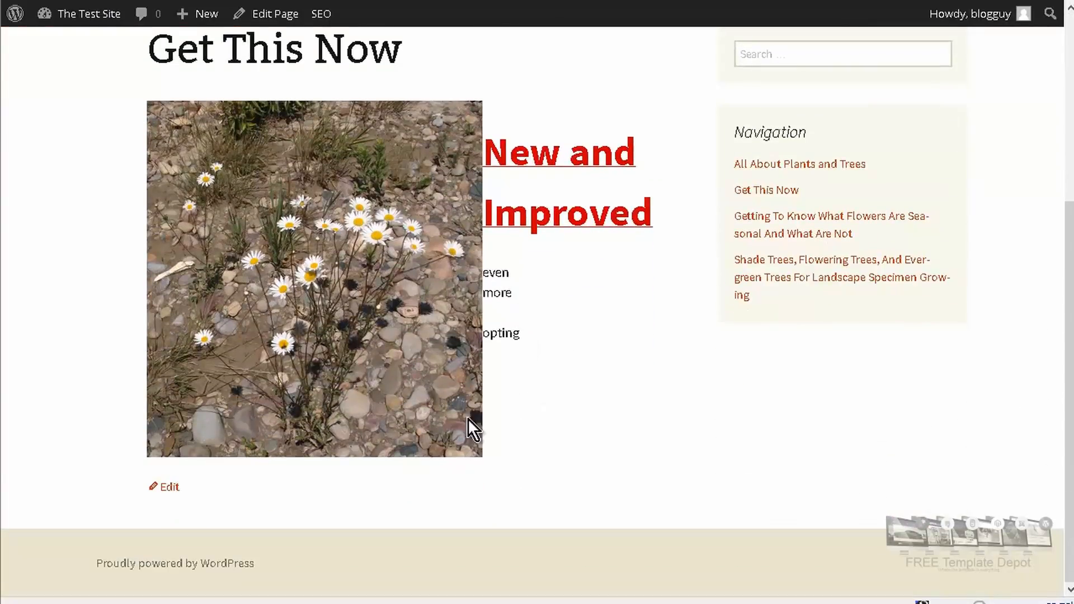
scroll(632, 391, up, 5)
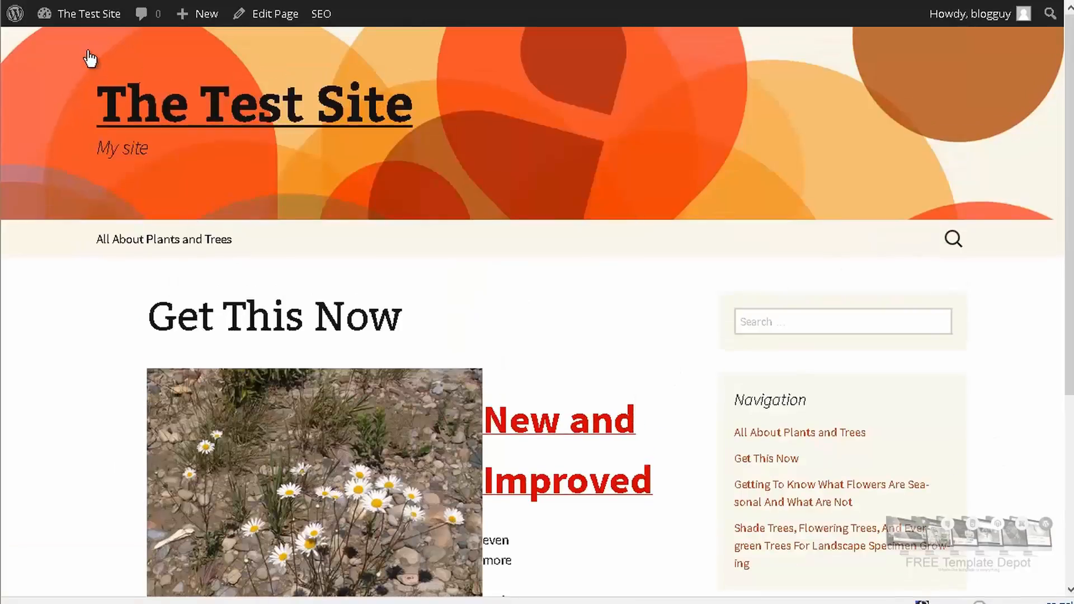
mouse_move(74, 14)
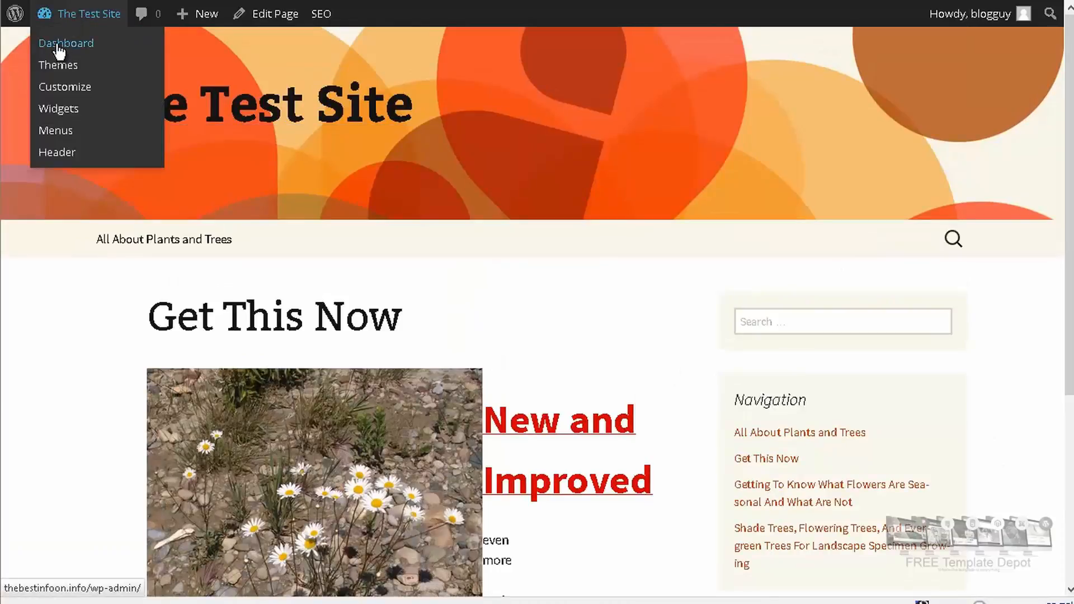
click(59, 108)
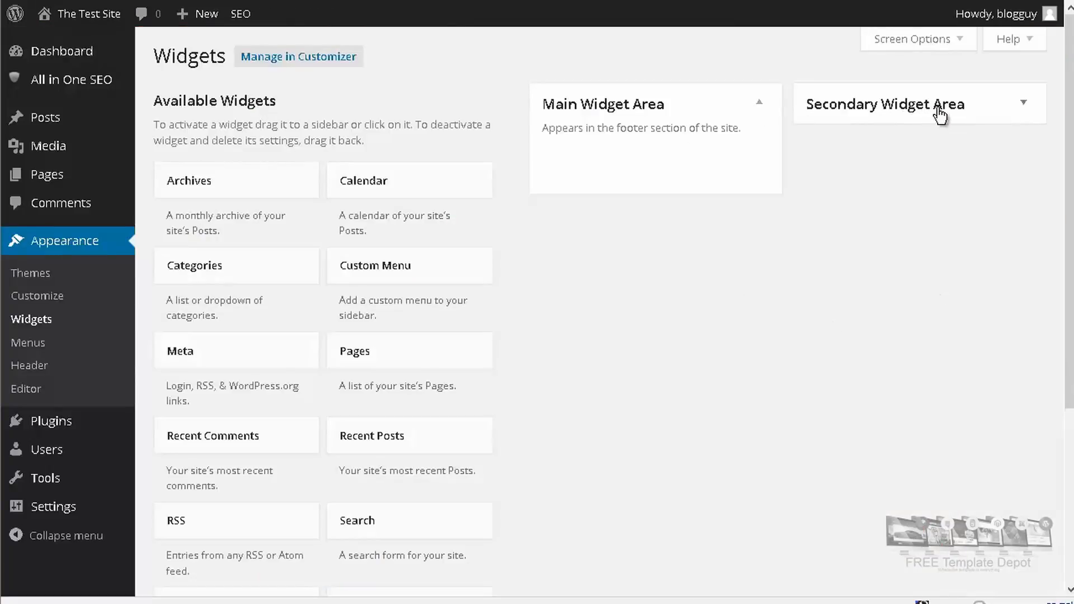
click(1022, 104)
drag(946, 150, 596, 160)
drag(926, 173, 87, 173)
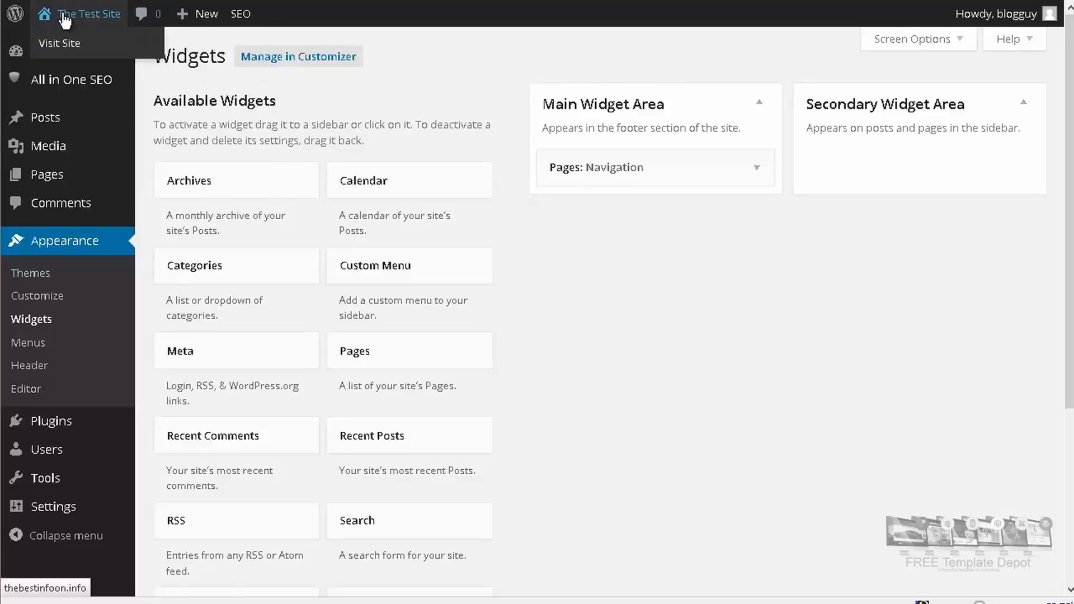
Visit the site and examine the front page's layout, footer navigation and header menu
click(93, 45)
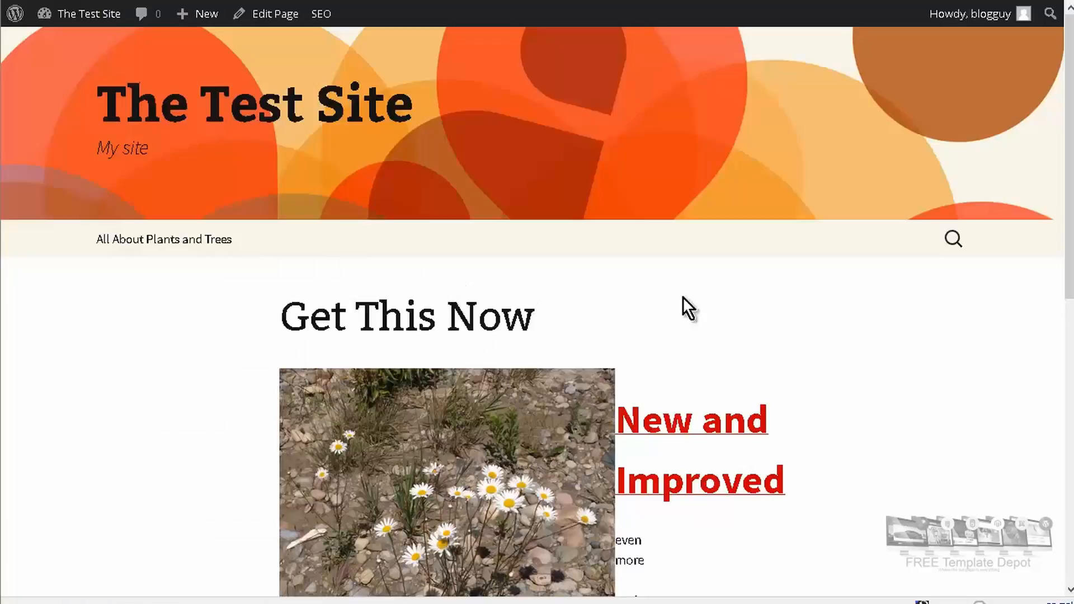
scroll(985, 294, down, 7)
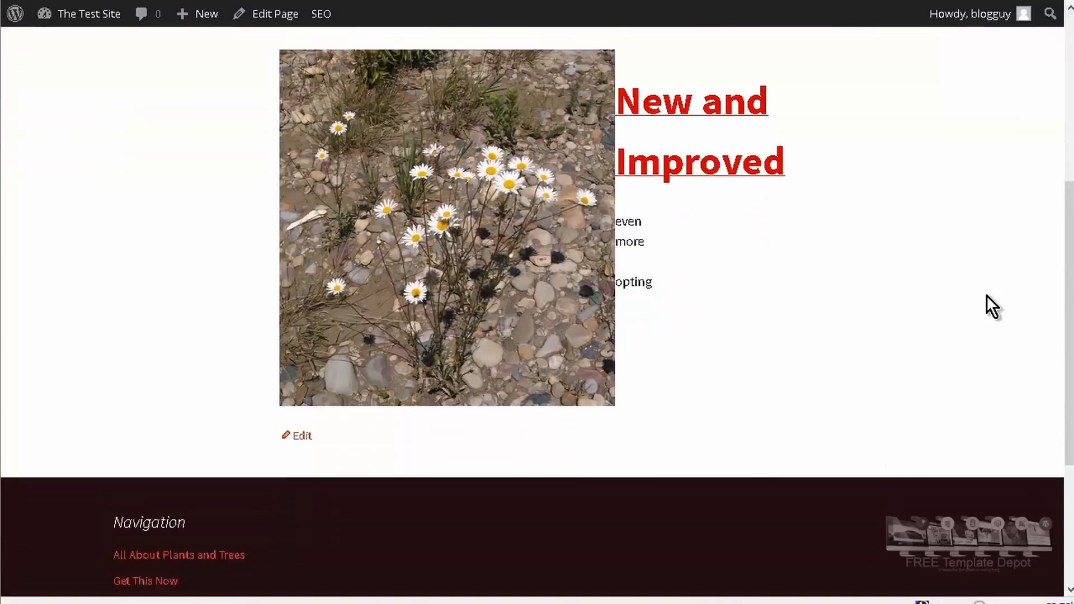
scroll(985, 295, up, 6)
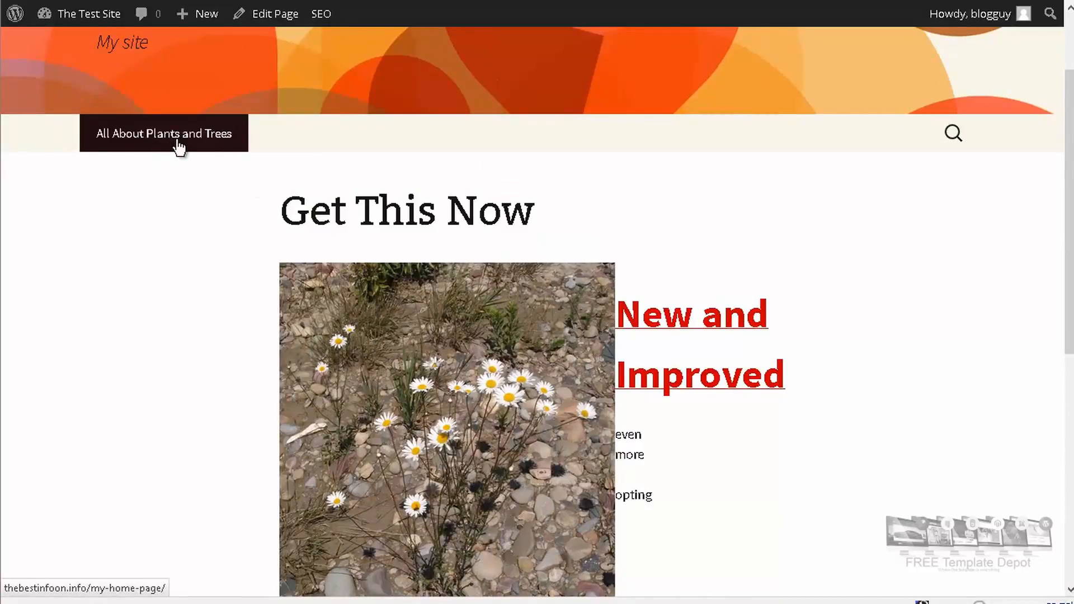
scroll(191, 151, up, 2)
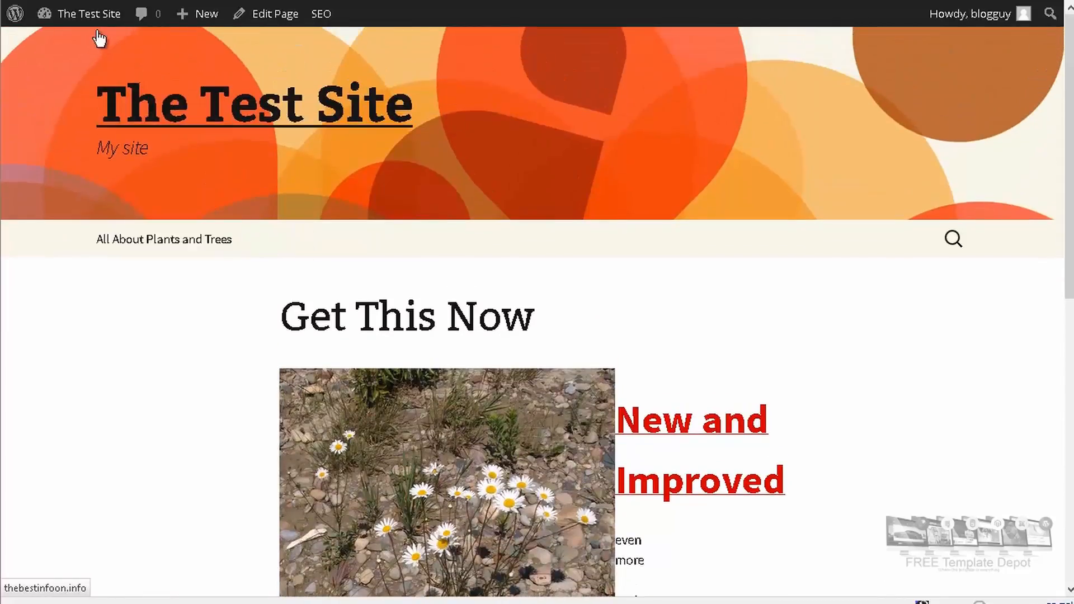
Remove the "All About Plants and Trees" item from Menu 1 and save the menu
mouse_move(72, 19)
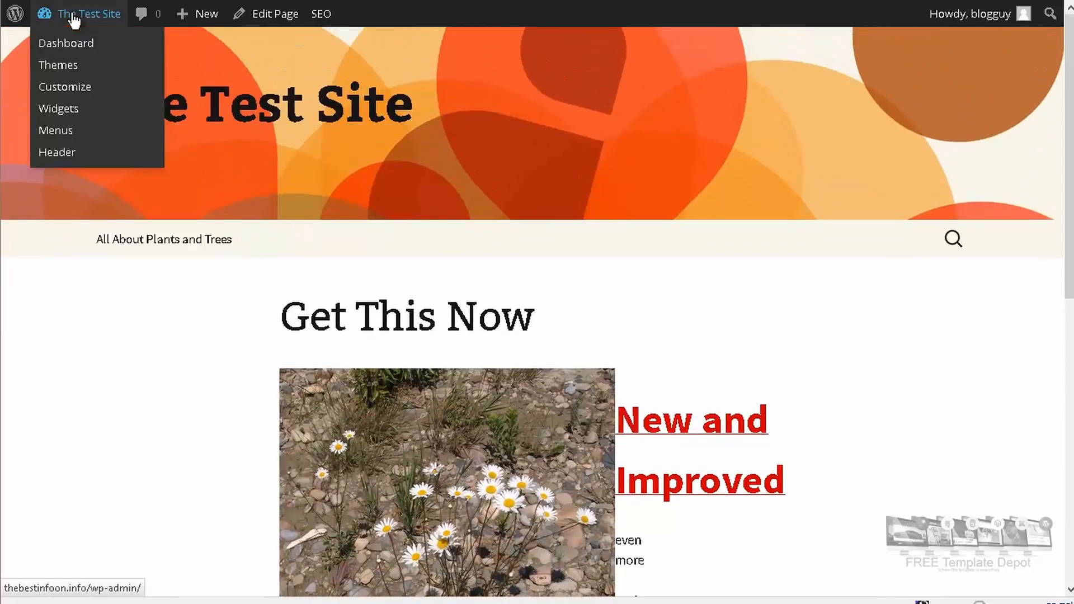
click(60, 133)
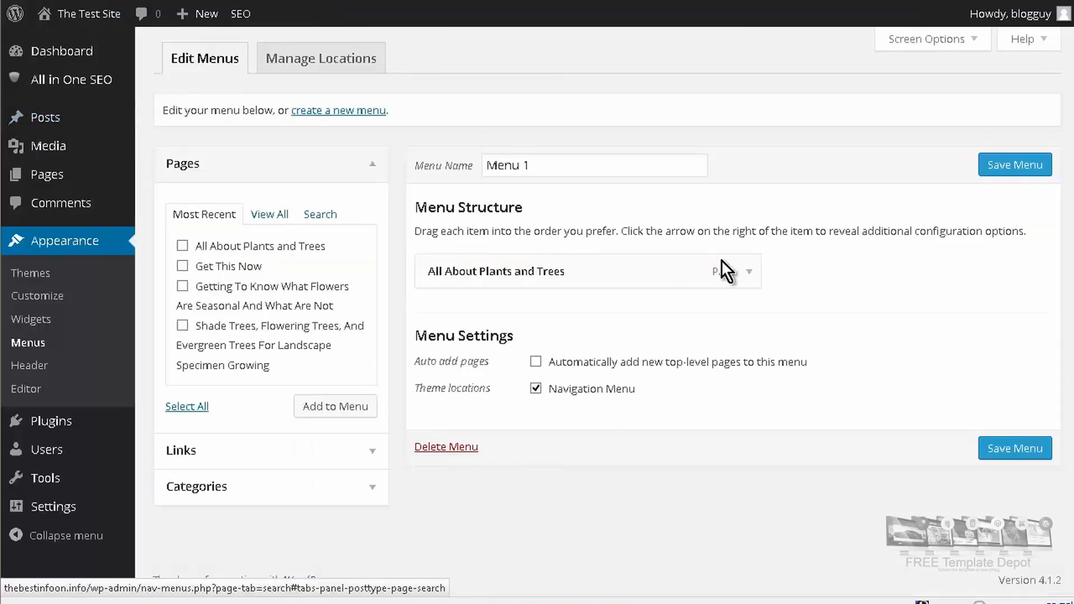
click(751, 273)
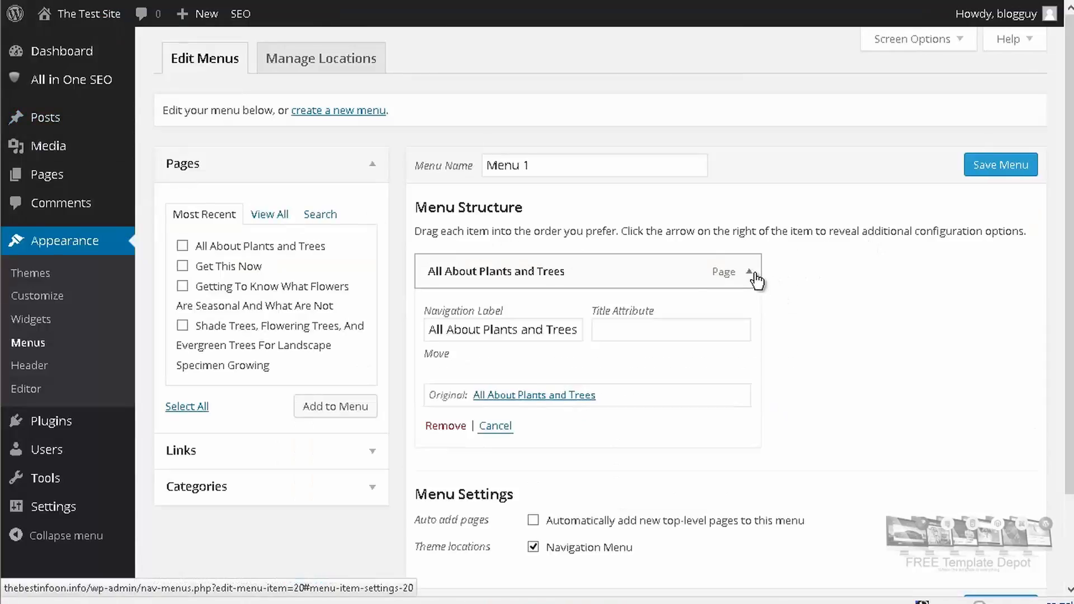
click(458, 425)
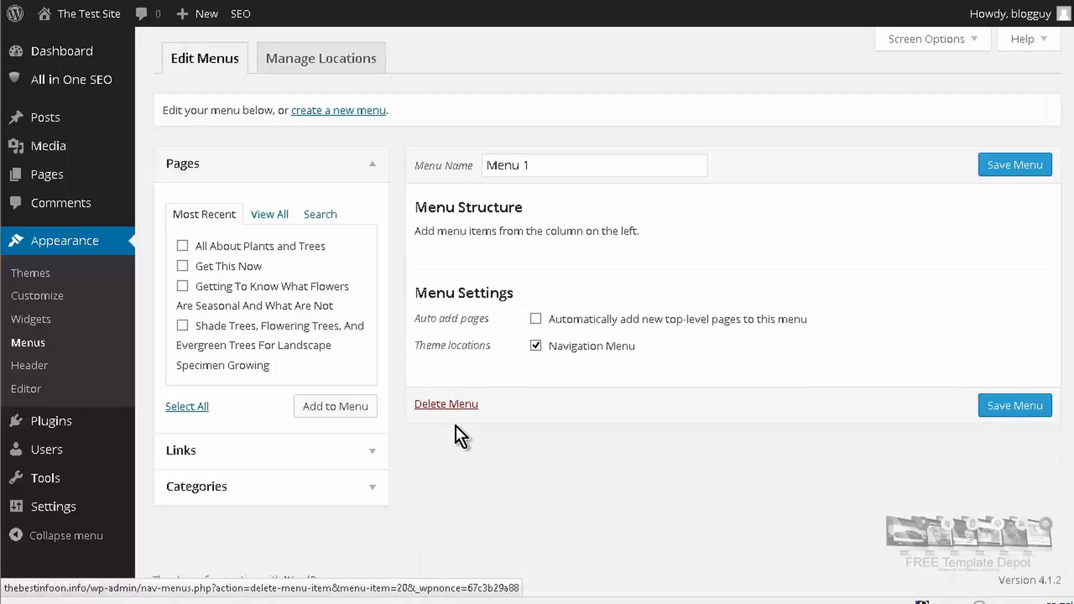
click(1015, 407)
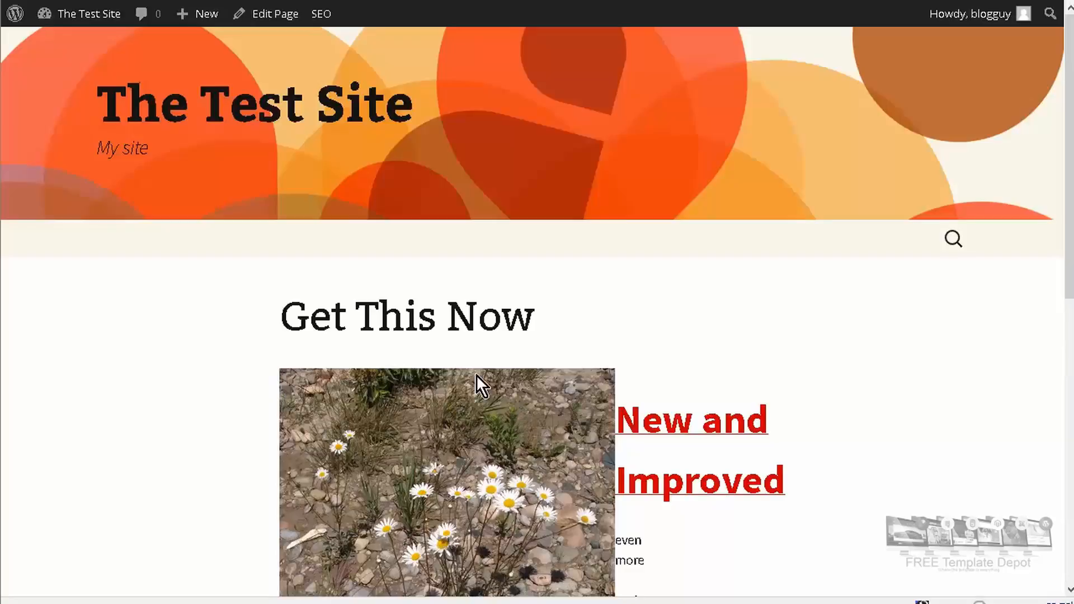
Check the front page down to its footer, and remove the Navigation pages widget from the Main Widget Area
scroll(665, 320, down, 5)
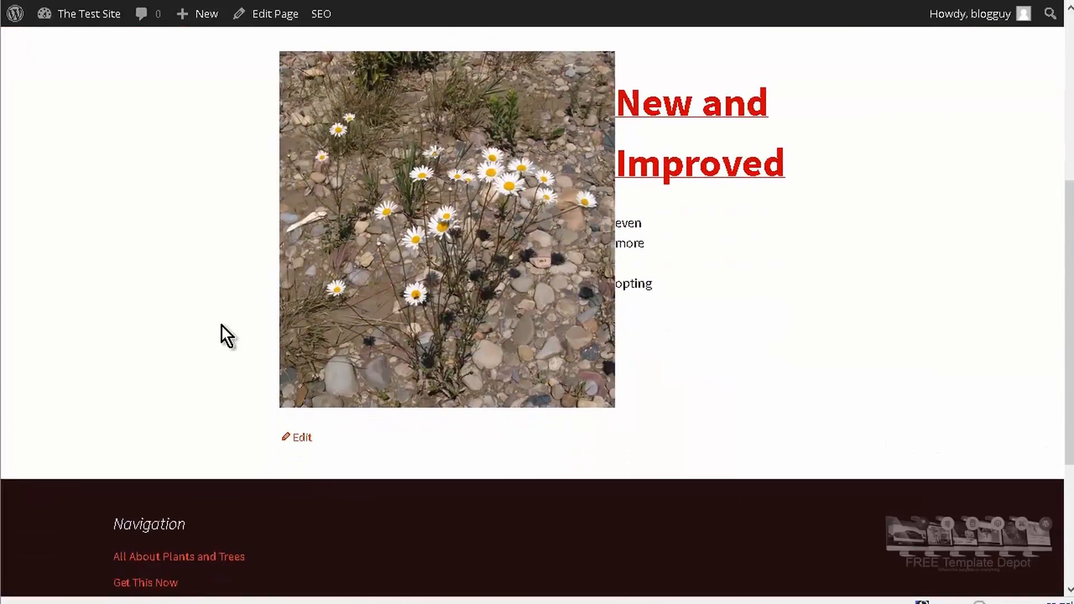
scroll(220, 324, down, 4)
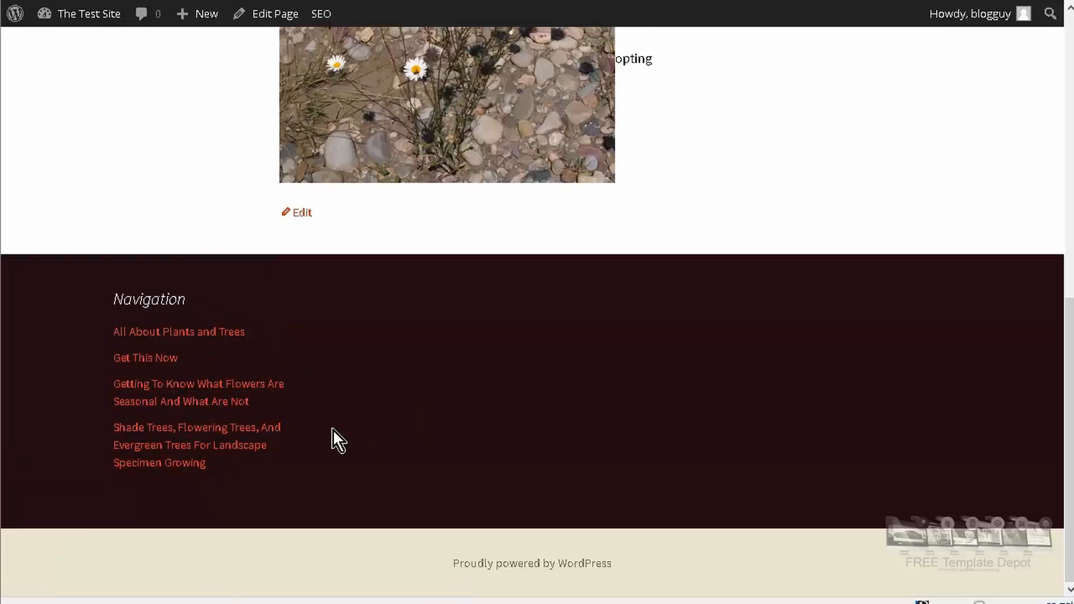
scroll(334, 428, up, 8)
scroll(313, 403, up, 1)
mouse_move(74, 17)
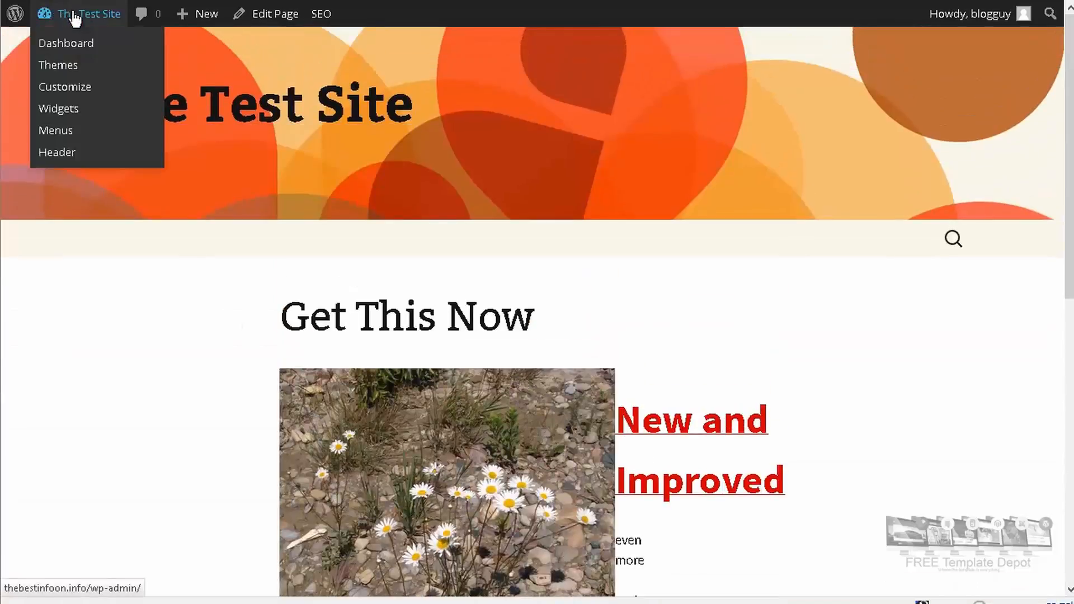
click(72, 113)
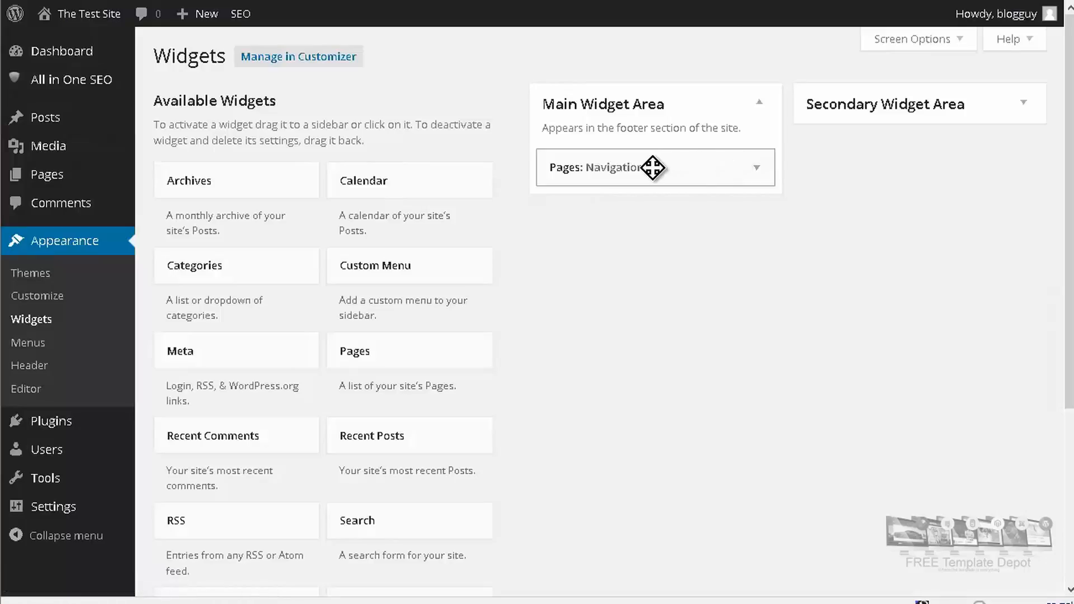
drag(649, 165, 402, 240)
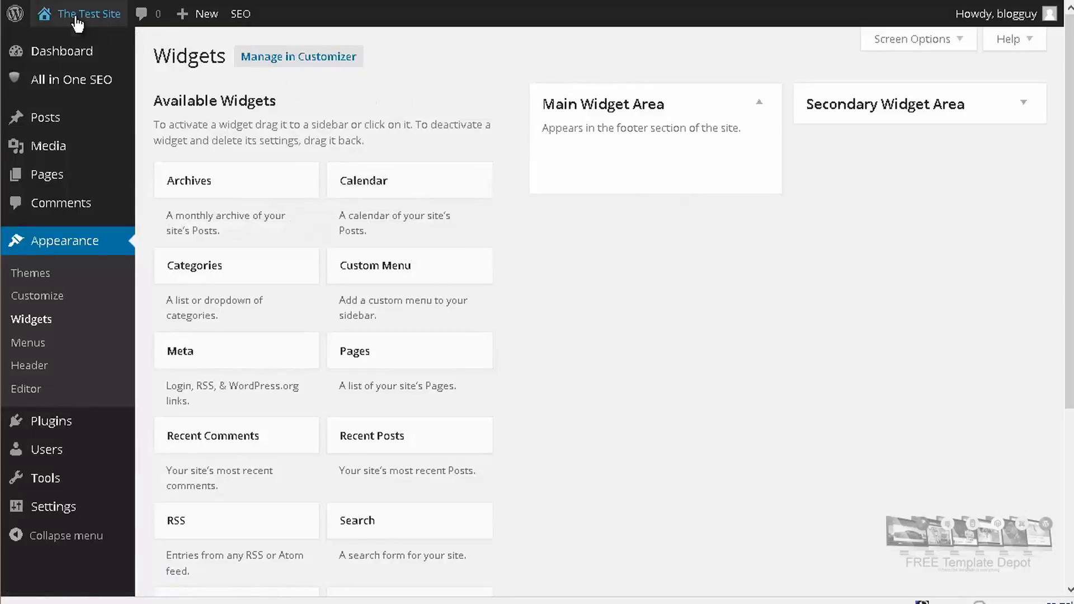
Visit the site again and look over the front page from header to footer
mouse_move(43, 22)
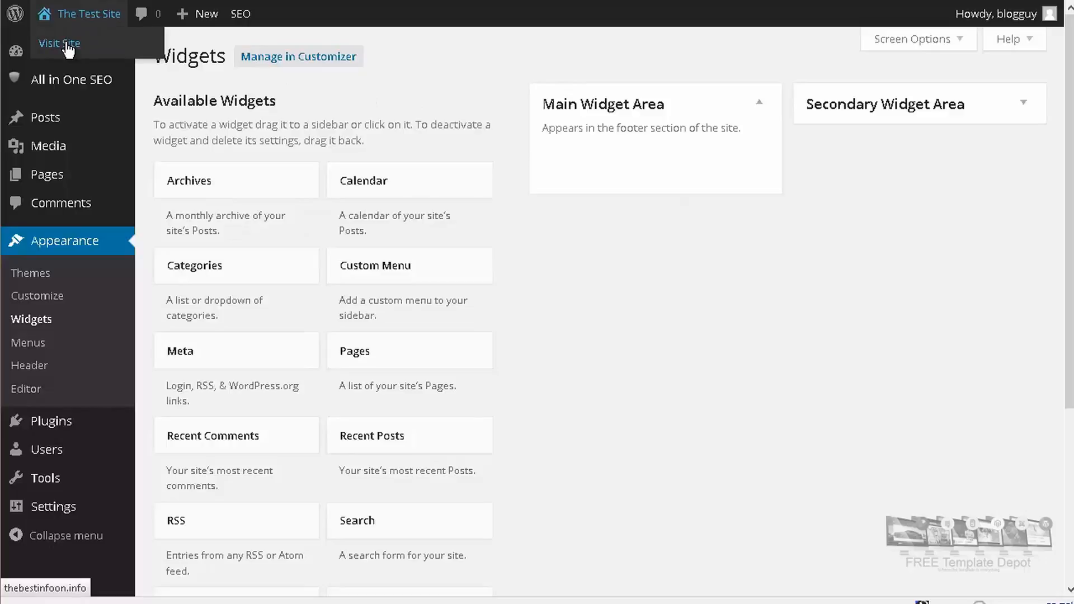
click(67, 48)
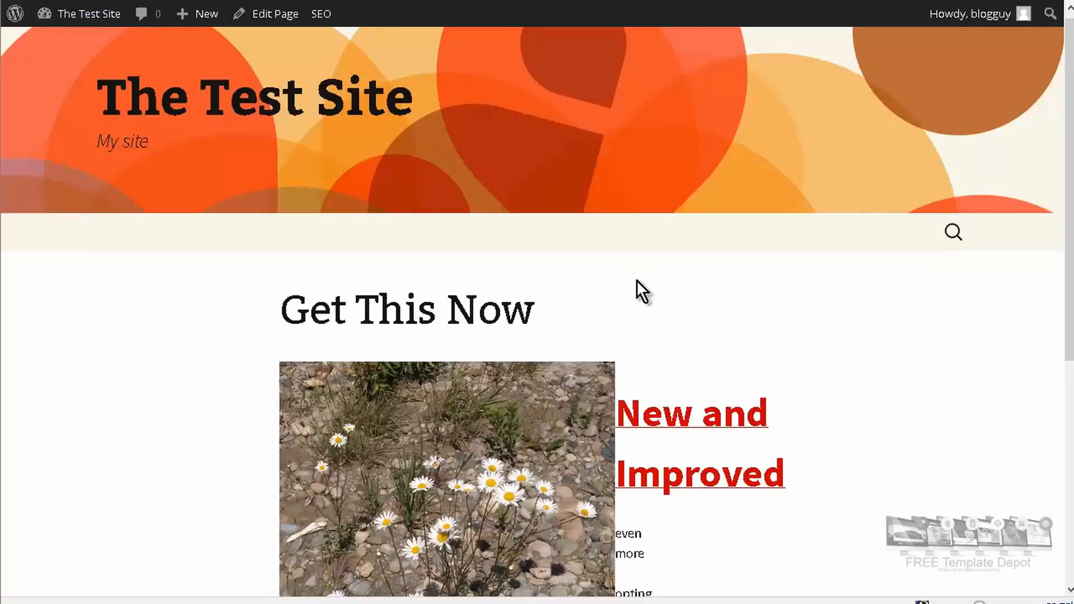
scroll(636, 279, down, 6)
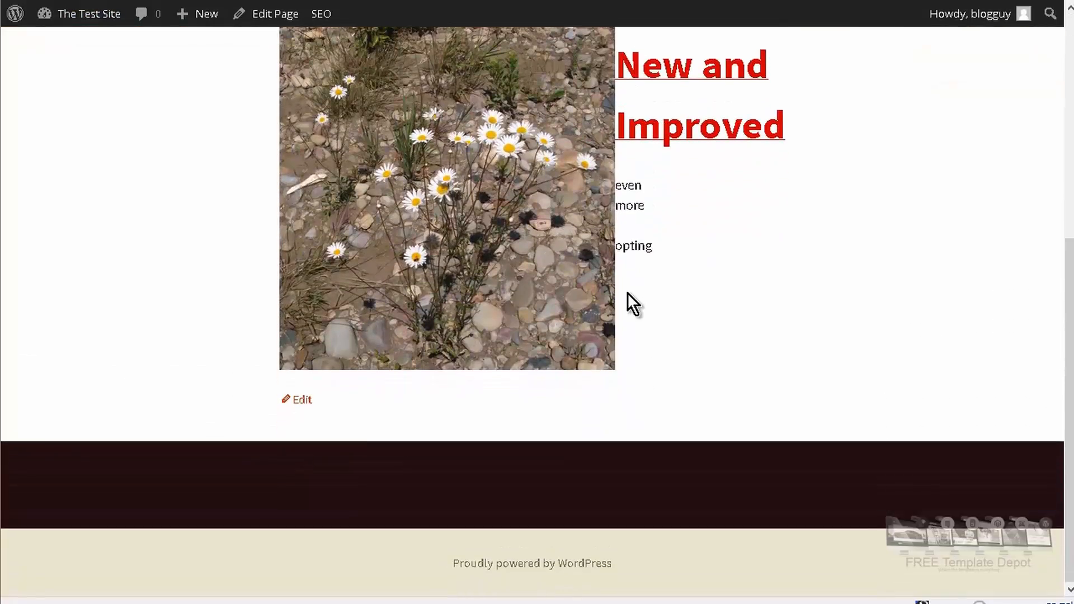
scroll(788, 447, up, 6)
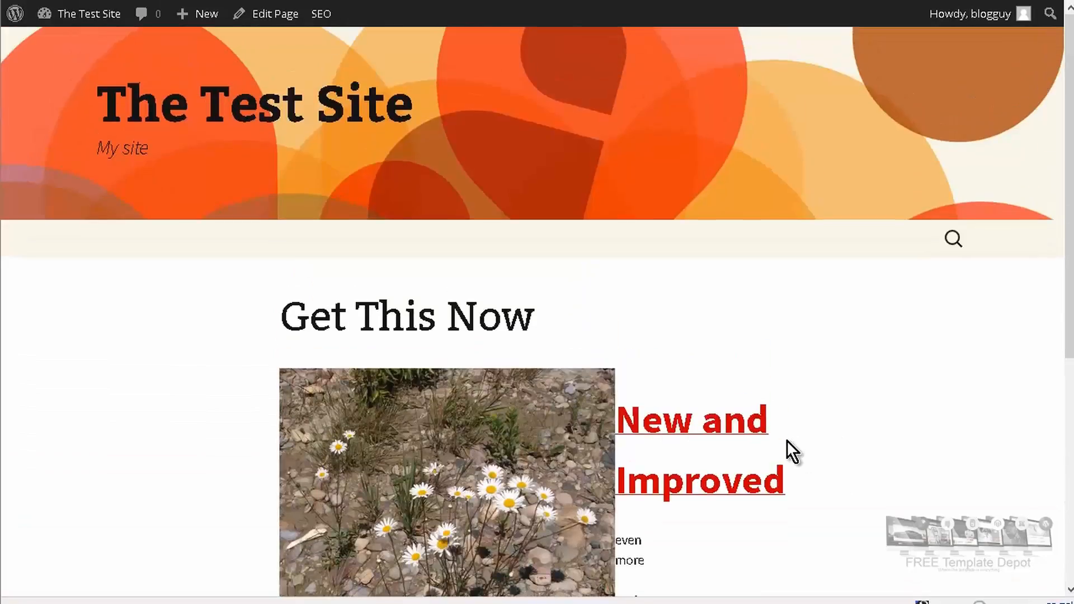